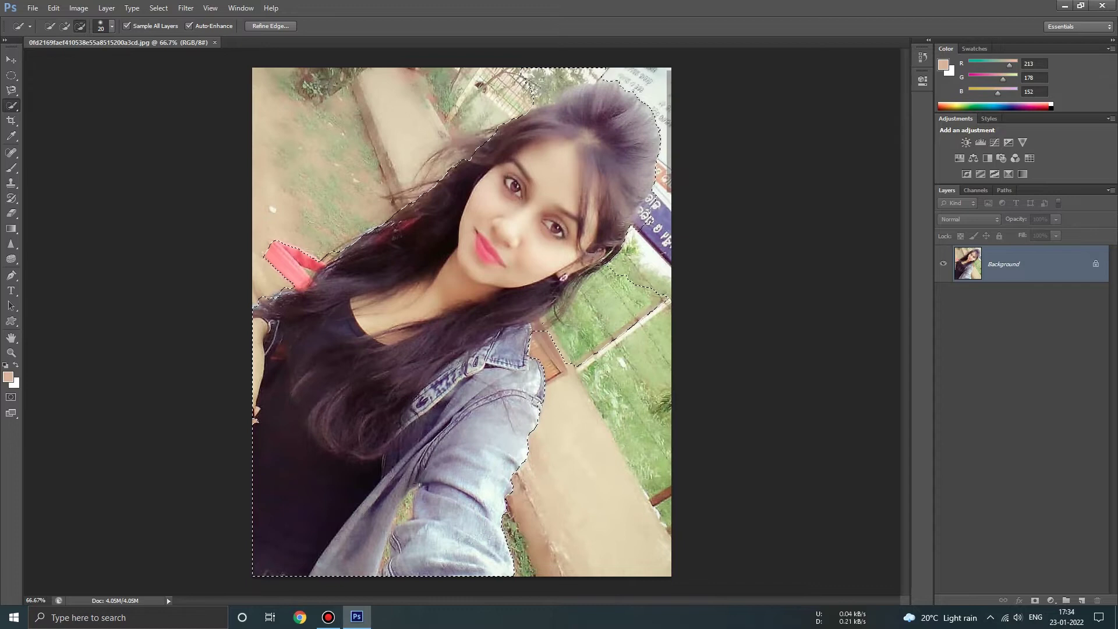
# - Refine the quick selection around the woman, including the loose hair strands and excluding the grass beside her shoulder
pyautogui.click(361, 124)
pyautogui.hotkey('ctrl', 'z')
pyautogui.keyDown('alt'); pyautogui.click(623, 279); pyautogui.keyUp('alt')
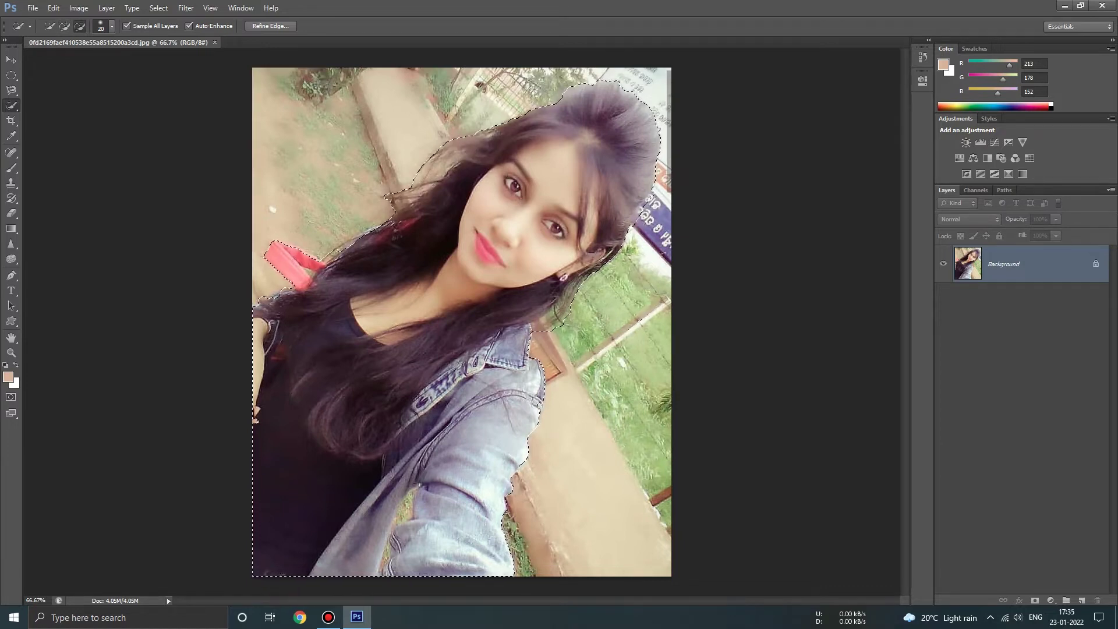
# - Open the background photo 68500-New-Town-Eco-Park.jpg
pyautogui.click(32, 8)
pyautogui.click(53, 86)
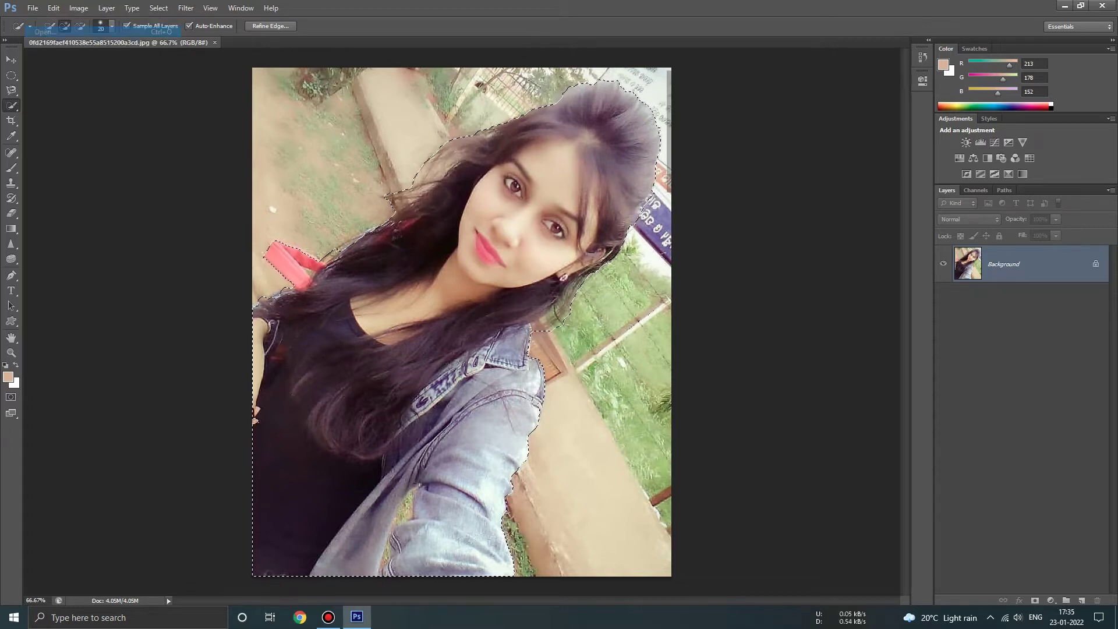
pyautogui.doubleClick(626, 205)
pyautogui.click(329, 617)
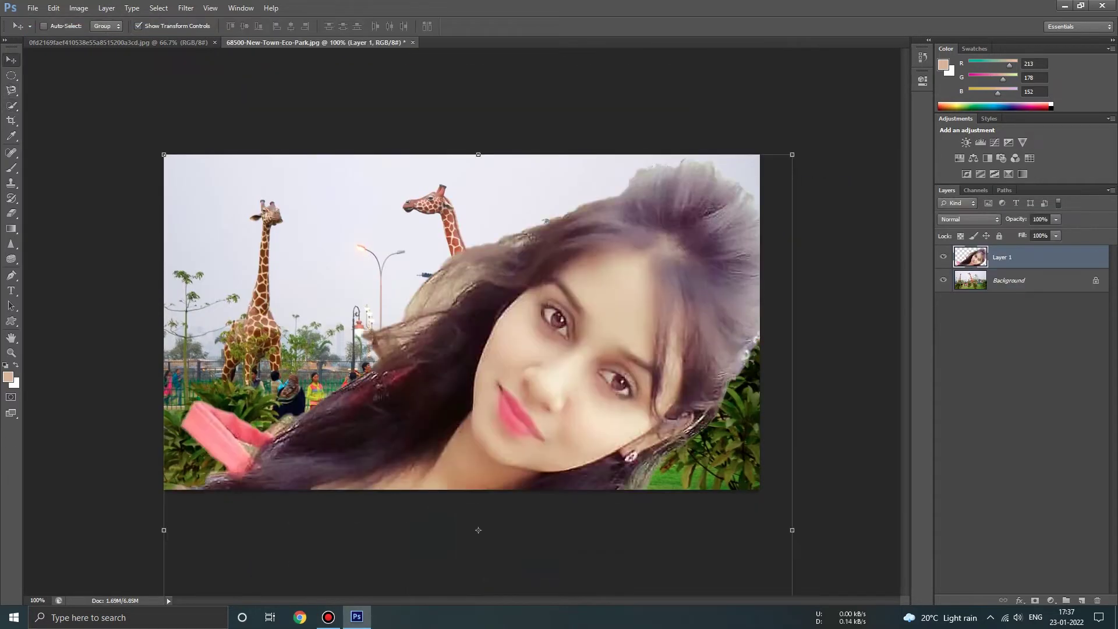
# - Convert Layer 1 with the woman cutout to a smart object
pyautogui.rightClick(971, 256)
pyautogui.rightClick(1007, 257)
pyautogui.click(839, 274)
# - Scale down the woman cutout, place it in front of the giraffes, and apply the transform
pyautogui.hotkey('ctrl', '-')
pyautogui.hotkey('ctrl', '-')
pyautogui.hotkey('ctrl', '-')
pyautogui.moveTo(580, 524); pyautogui.dragTo(455, 380)
pyautogui.moveTo(418, 419); pyautogui.dragTo(461, 403)
pyautogui.moveTo(449, 304); pyautogui.dragTo(456, 330)
pyautogui.scroll(14, 456, 330)
pyautogui.scroll(-5, 408, 352)
pyautogui.moveTo(398, 355); pyautogui.dragTo(413, 367)
pyautogui.scroll(2, 415, 344)
pyautogui.press('Return')
# - Crop the composite to a portrait frame around the woman and the giraffes on either side of her
pyautogui.click(11, 121)
pyautogui.moveTo(164, 322); pyautogui.dragTo(195, 322)
pyautogui.moveTo(731, 329); pyautogui.dragTo(729, 326)
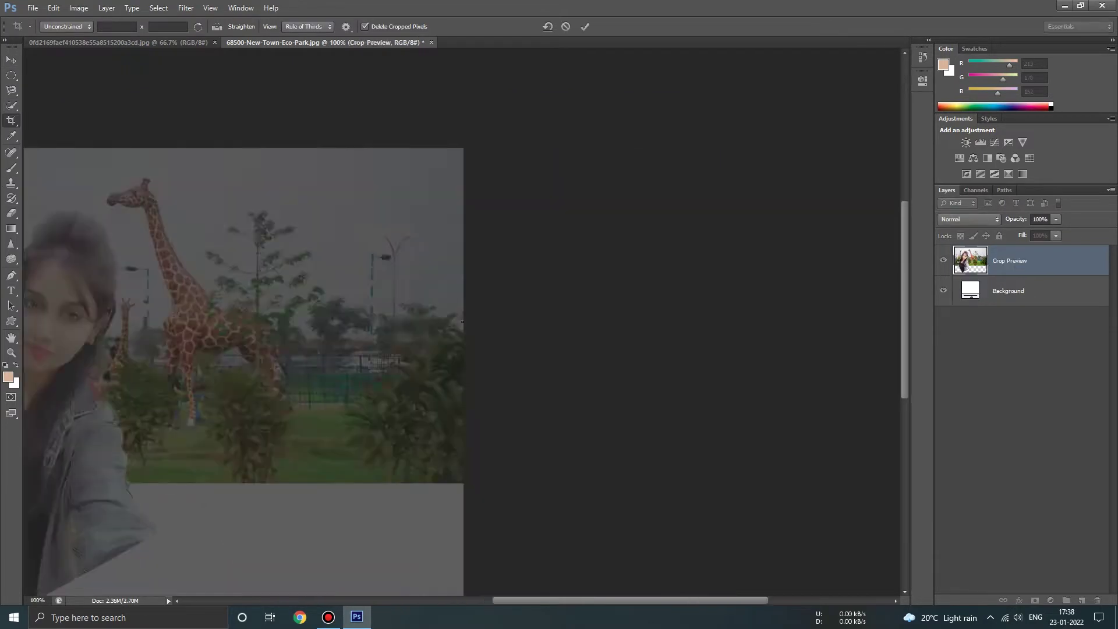
pyautogui.scroll(-5, 729, 327)
pyautogui.hotkey('ctrl', 'z')
pyautogui.moveTo(628, 322); pyautogui.dragTo(550, 319)
pyautogui.press('Return')
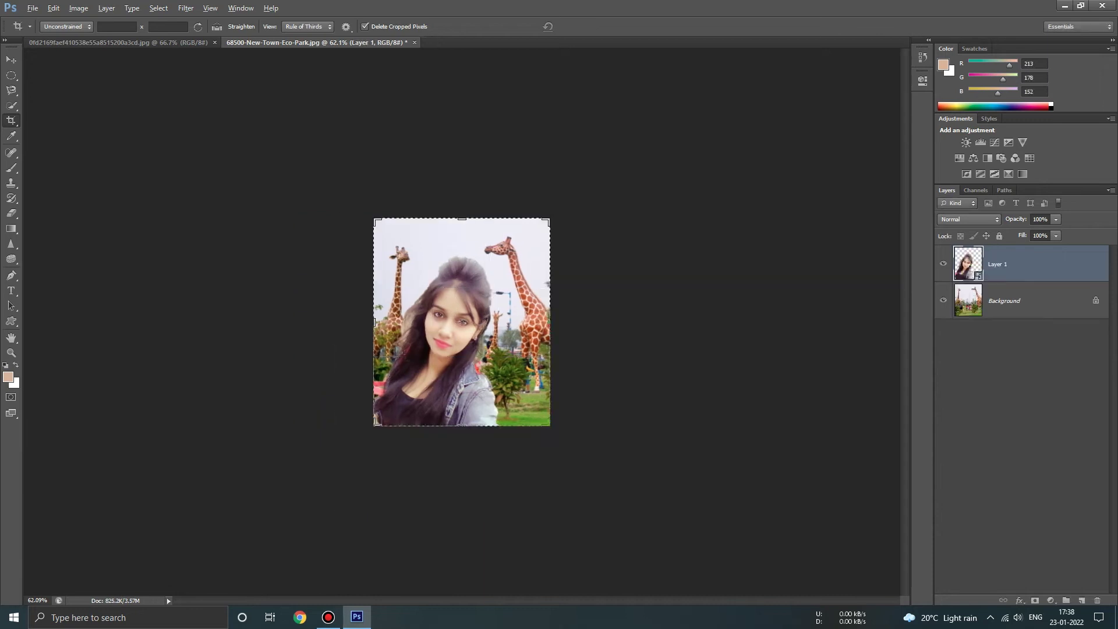
# - Switch to the Eraser tool and rasterize the smart object Layer 1 so it can be erased
pyautogui.scroll(3, 462, 322)
pyautogui.press('v')
pyautogui.press('Return')
pyautogui.press('e')
pyautogui.scroll(2, 377, 339)
pyautogui.click(378, 339)
pyautogui.press('Return')
pyautogui.scroll(4, 377, 340)
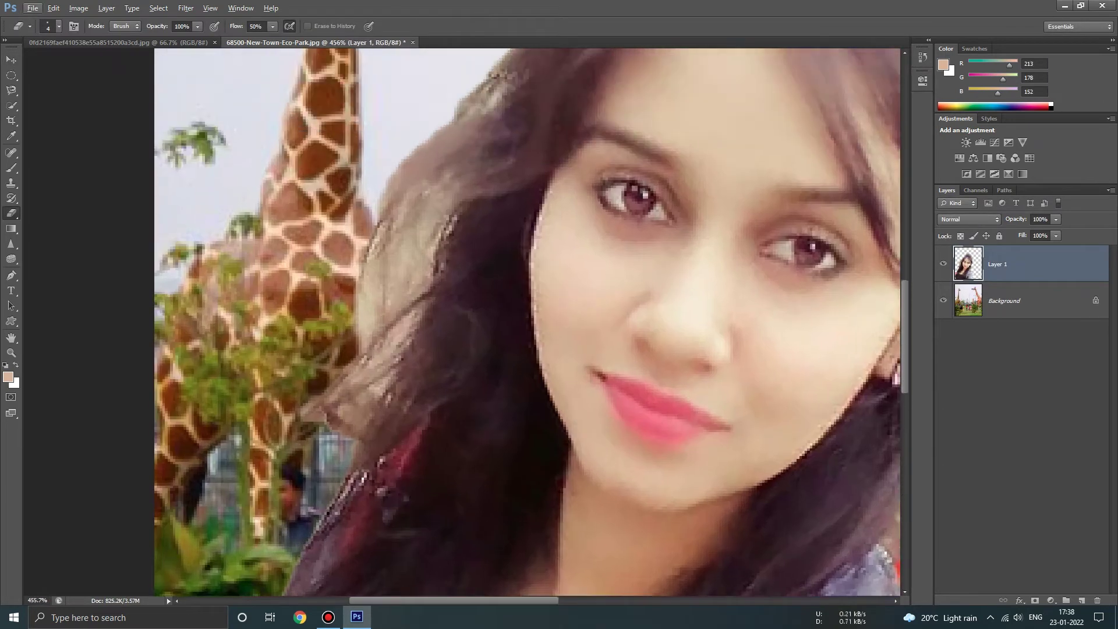
# - Erase the leftover background strip in the hair beside the forehead with a 1 px eraser
pyautogui.scroll(12, 504, 89)
pyautogui.press('[')
pyautogui.press('[')
pyautogui.press('[')
pyautogui.moveTo(528, 71)
pyautogui.mouseDown()
pyautogui.moveTo(444, 164)
pyautogui.moveTo(483, 115)
pyautogui.mouseUp()
pyautogui.scroll(-15, 484, 116)
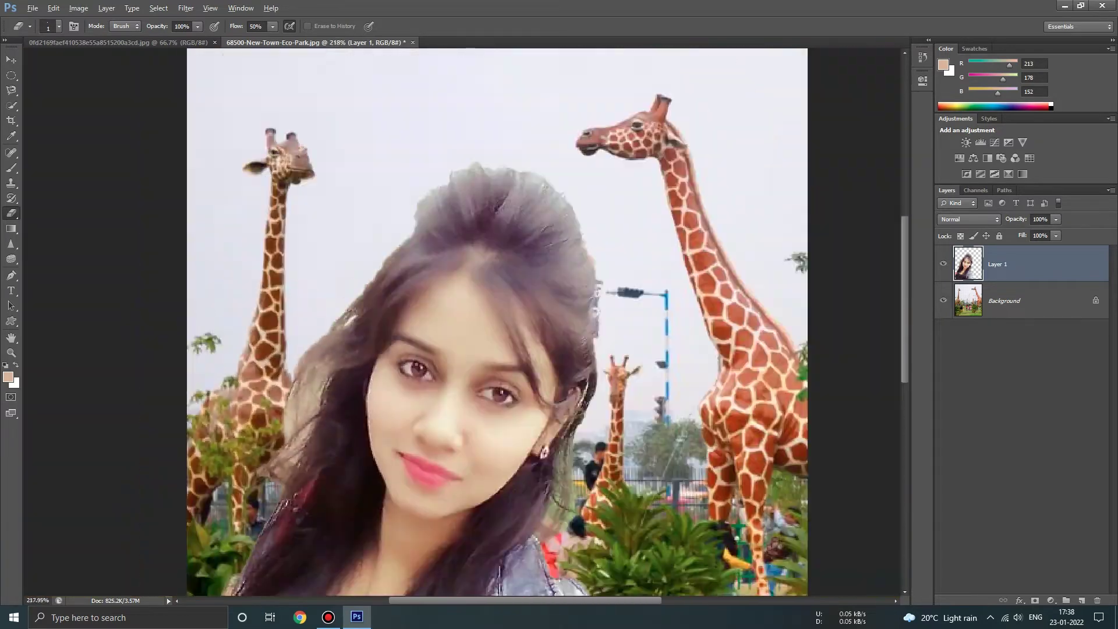
pyautogui.scroll(6, 274, 428)
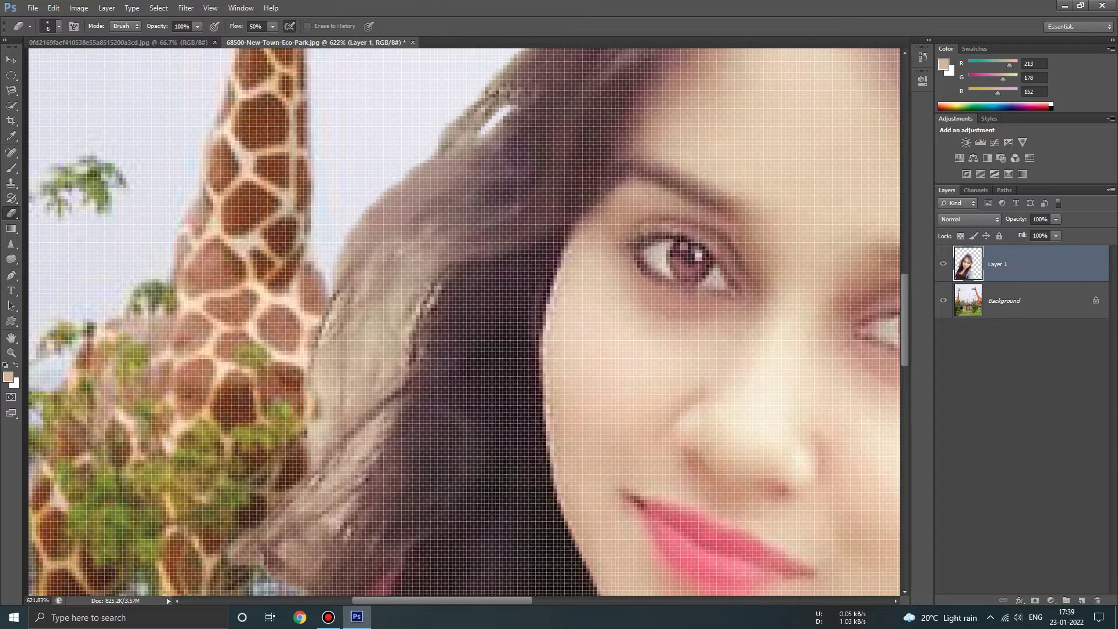
# - Erase the old background showing between the hair strands beside the cheek, using a 1 px eraser for fine strokes
pyautogui.moveTo(319, 407); pyautogui.dragTo(312, 457)
pyautogui.scroll(3, 431, 337)
pyautogui.press('[')
pyautogui.press('[')
pyautogui.press('[')
pyautogui.press('[')
pyautogui.press('[')
pyautogui.moveTo(408, 289)
pyautogui.mouseDown()
pyautogui.moveTo(350, 356)
pyautogui.moveTo(425, 289)
pyautogui.mouseUp()
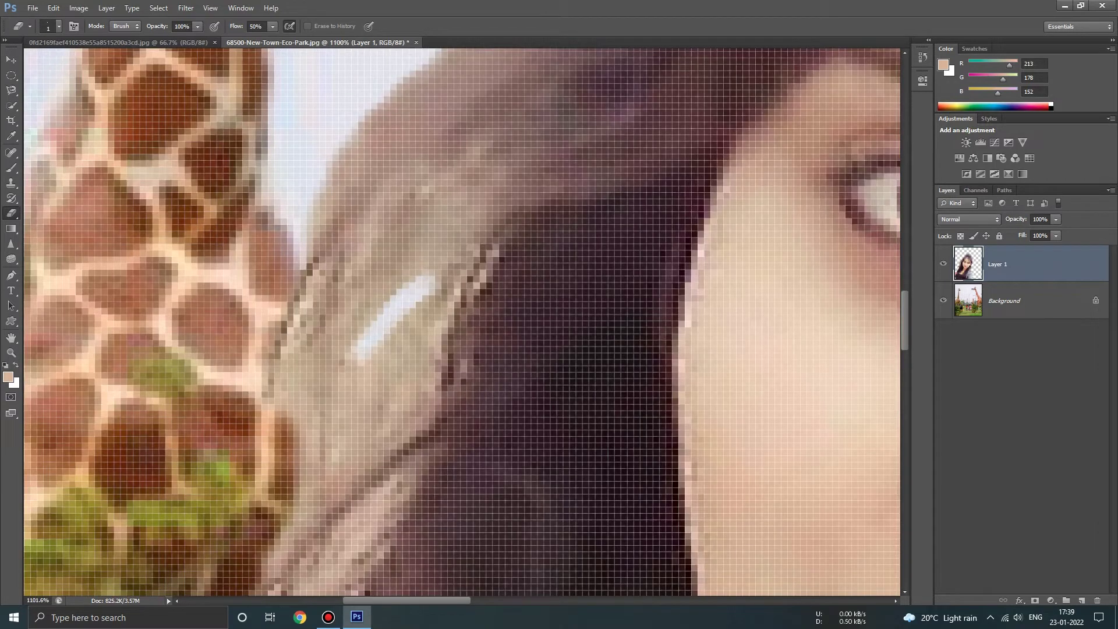
pyautogui.moveTo(364, 378); pyautogui.dragTo(452, 247)
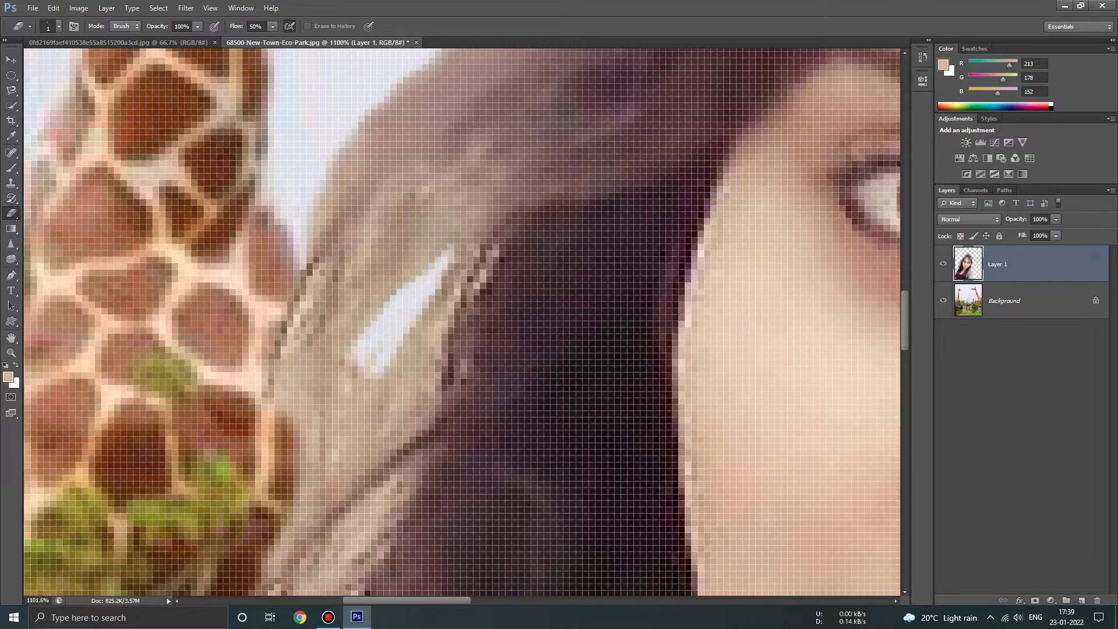
pyautogui.moveTo(449, 309); pyautogui.dragTo(410, 379)
pyautogui.moveTo(427, 329); pyautogui.dragTo(388, 400)
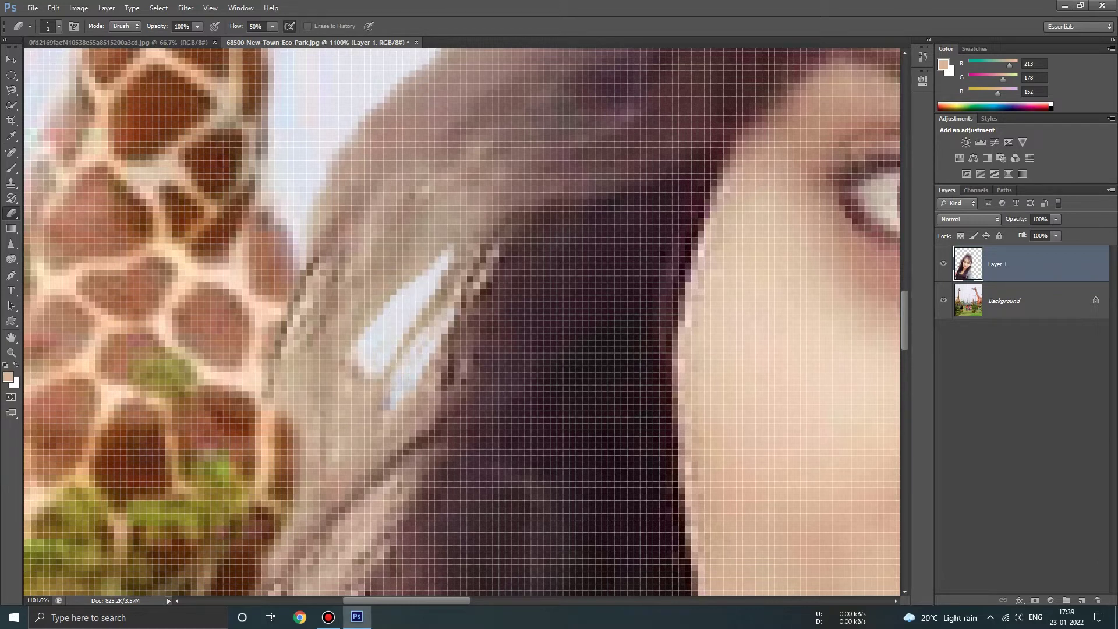
pyautogui.moveTo(291, 367)
pyautogui.mouseDown()
pyautogui.moveTo(419, 151)
pyautogui.moveTo(457, 55)
pyautogui.moveTo(344, 209)
pyautogui.moveTo(452, 96)
pyautogui.mouseUp()
# - Enlarge the eraser and clear the remaining old background along the outer hair edge beside the face
pyautogui.press(']')
pyautogui.press(']')
pyautogui.press(']')
pyautogui.press(']')
pyautogui.press(']')
pyautogui.press(']')
pyautogui.press(']')
pyautogui.press(']')
pyautogui.scroll(-5, 344, 210)
pyautogui.moveTo(378, 244)
pyautogui.mouseDown()
pyautogui.moveTo(460, 79)
pyautogui.moveTo(350, 297)
pyautogui.mouseUp()
# - Erase the rough fringe along the top of the hair with a 20 px eraser
pyautogui.scroll(-5, 338, 327)
pyautogui.scroll(3, 408, 233)
pyautogui.keyDown('alt'); pyautogui.click(407, 233); pyautogui.keyUp('alt')
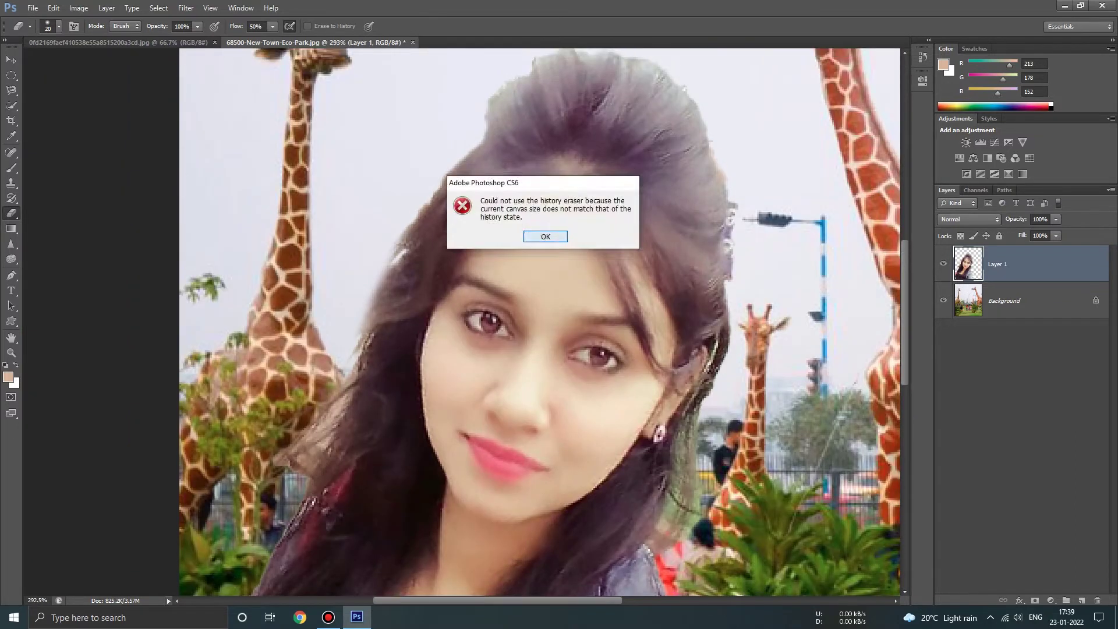
pyautogui.press('Return')
pyautogui.moveTo(507, 75)
pyautogui.mouseDown()
pyautogui.moveTo(559, 59)
pyautogui.moveTo(629, 58)
pyautogui.moveTo(608, 61)
pyautogui.mouseUp()
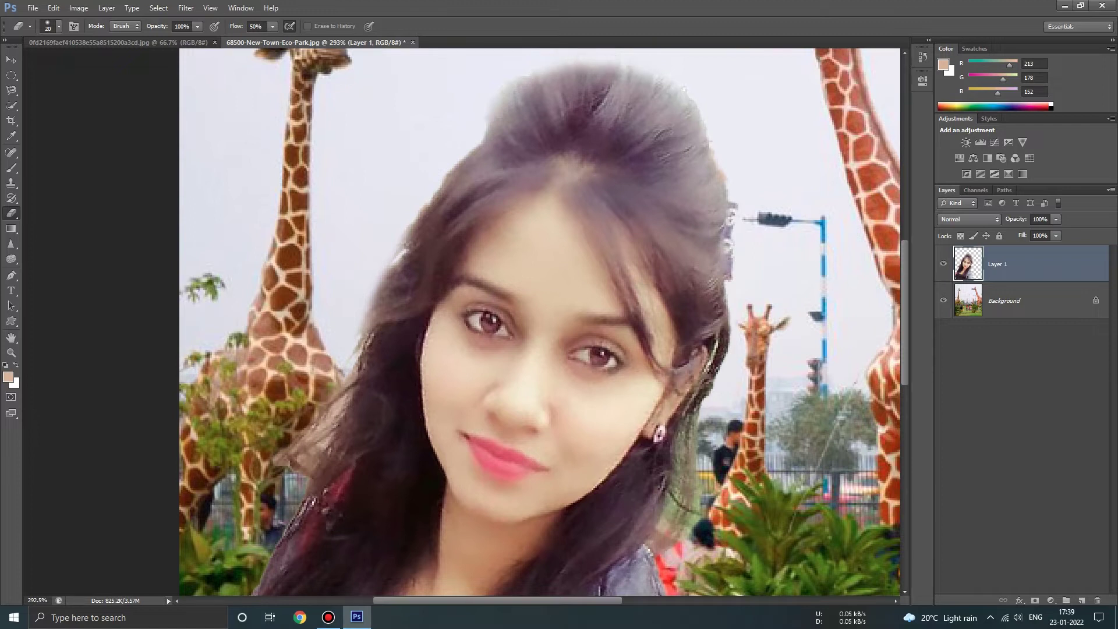
# - Set the eraser flow to 100% and erase old background between the hair strands above the jacket collar at 1 px
pyautogui.hotkey('shift', '0')
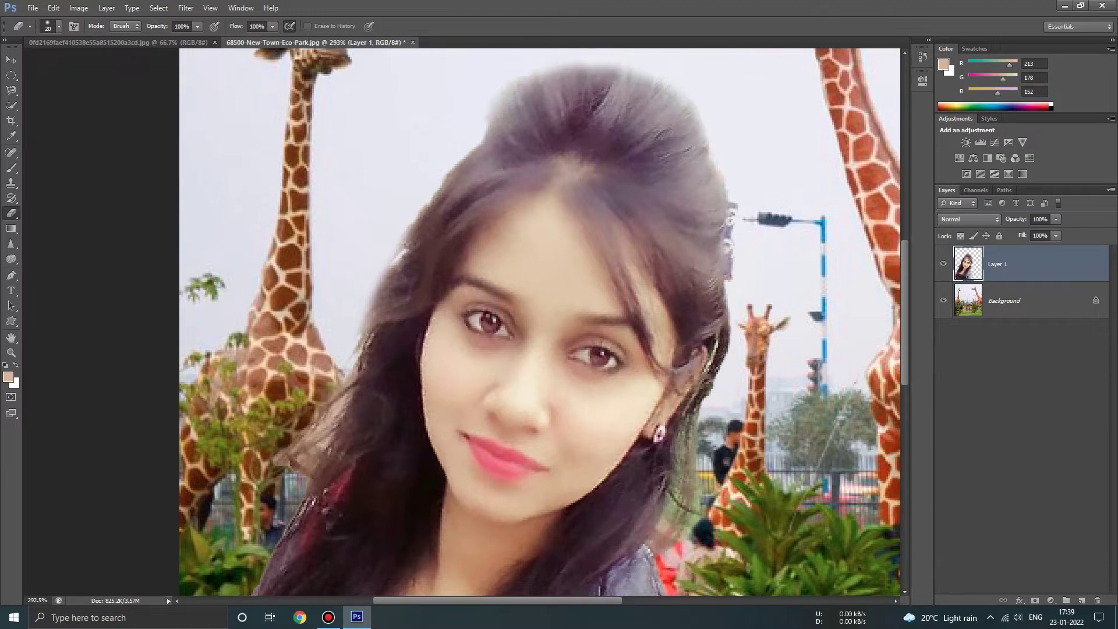
pyautogui.scroll(-4, 639, 433)
pyautogui.scroll(10, 639, 433)
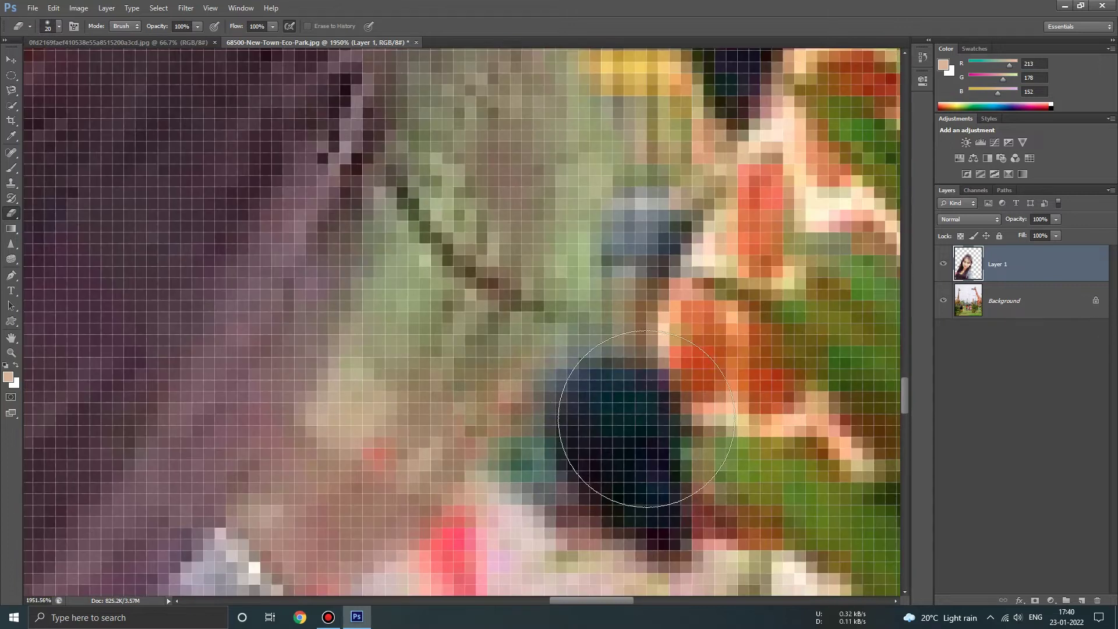
pyautogui.scroll(3, 639, 434)
pyautogui.press('[')
pyautogui.press('[')
pyautogui.press('[')
pyautogui.press('[')
pyautogui.press('[')
pyautogui.press('[')
pyautogui.press('[')
pyautogui.press('[')
pyautogui.press('[')
pyautogui.press('[')
pyautogui.moveTo(414, 349)
pyautogui.mouseDown()
pyautogui.moveTo(408, 431)
pyautogui.moveTo(391, 408)
pyautogui.moveTo(437, 370)
pyautogui.moveTo(410, 458)
pyautogui.moveTo(361, 448)
pyautogui.moveTo(367, 390)
pyautogui.moveTo(349, 466)
pyautogui.moveTo(379, 481)
pyautogui.mouseUp()
pyautogui.moveTo(436, 292); pyautogui.dragTo(475, 332)
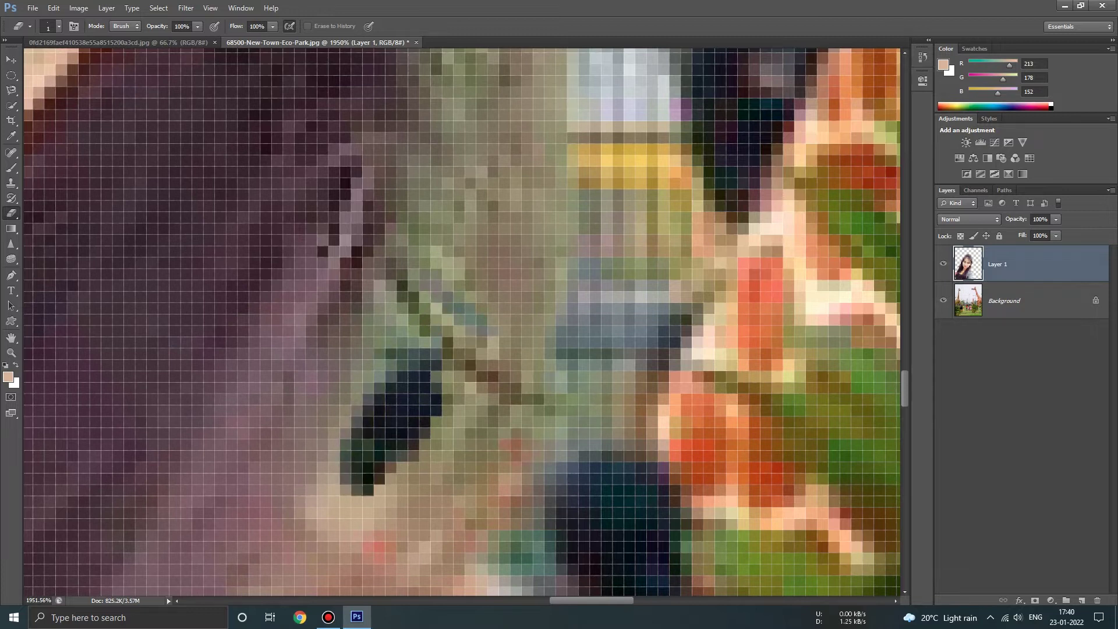
# - Widen the erased gap between the hair strands above the jacket collar with 1 px strokes
pyautogui.press(']')
pyautogui.press(']')
pyautogui.press(']')
pyautogui.press(']')
pyautogui.press(']')
pyautogui.scroll(-3, 558, 129)
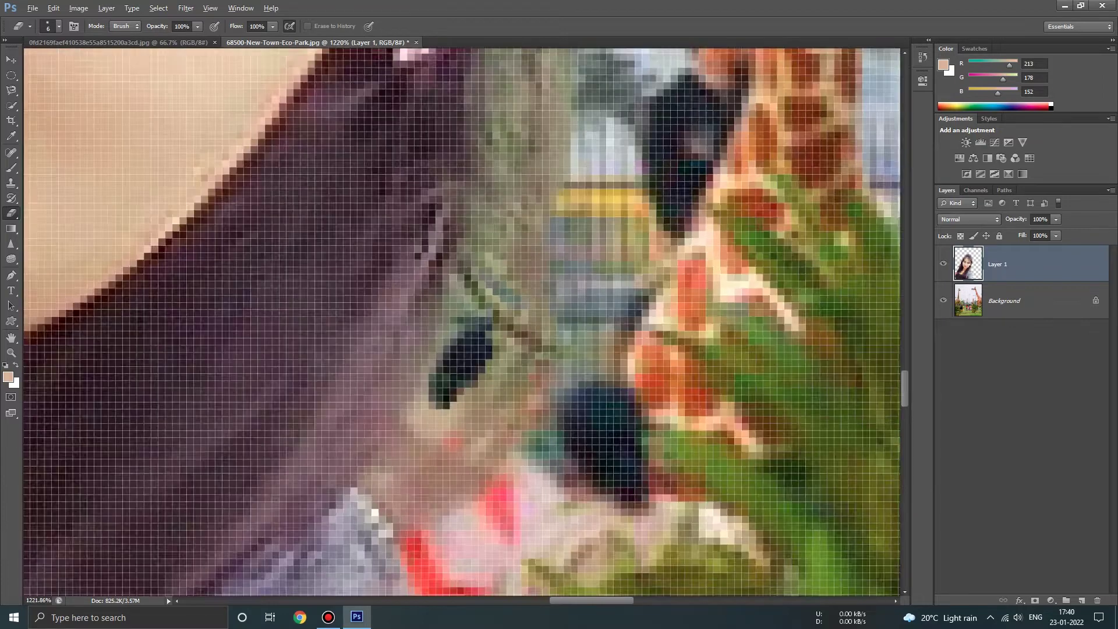
pyautogui.press('[')
pyautogui.press('[')
pyautogui.scroll(3, 437, 326)
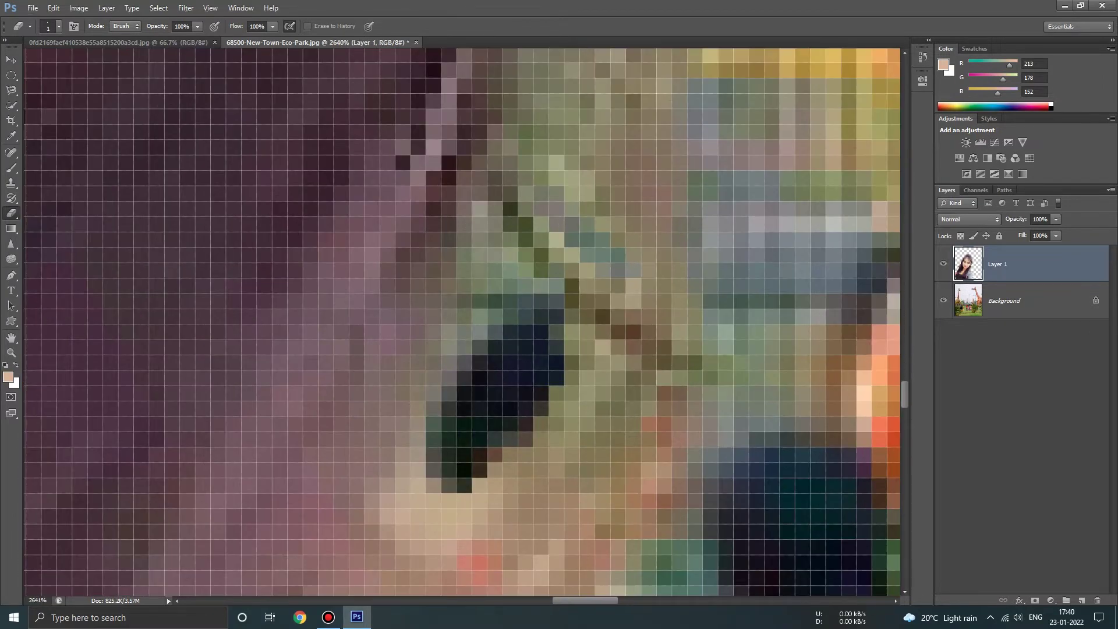
pyautogui.moveTo(571, 326)
pyautogui.mouseDown()
pyautogui.moveTo(572, 373)
pyautogui.moveTo(495, 483)
pyautogui.moveTo(433, 515)
pyautogui.mouseUp()
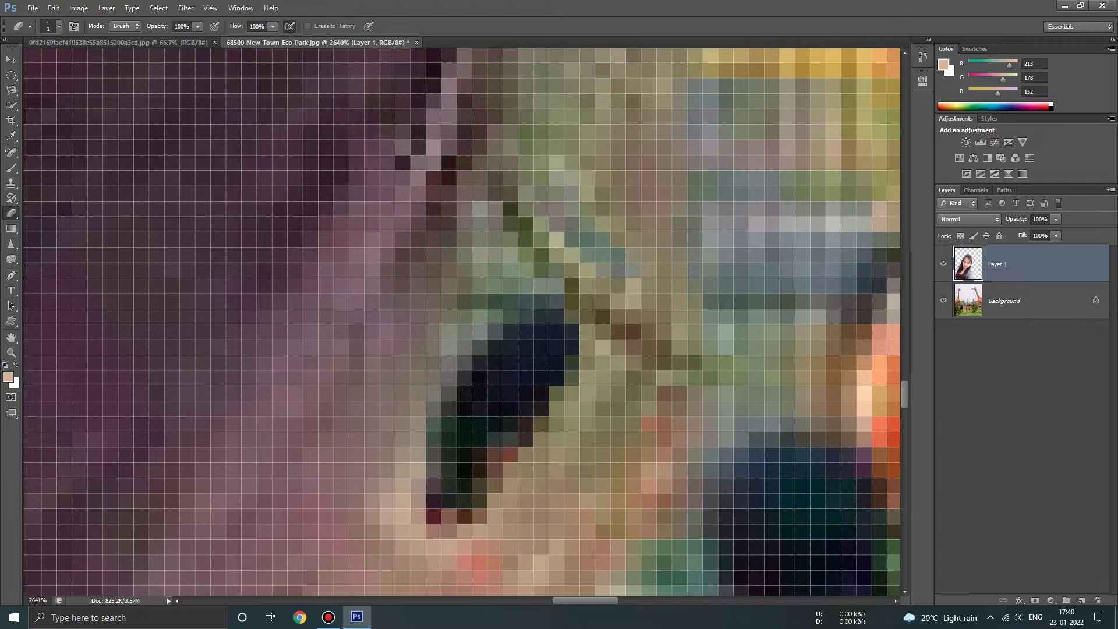
pyautogui.moveTo(604, 378)
pyautogui.mouseDown()
pyautogui.moveTo(536, 498)
pyautogui.moveTo(527, 483)
pyautogui.moveTo(556, 424)
pyautogui.moveTo(611, 361)
pyautogui.moveTo(650, 469)
pyautogui.moveTo(582, 506)
pyautogui.moveTo(583, 547)
pyautogui.moveTo(501, 582)
pyautogui.mouseUp()
pyautogui.scroll(-5, 501, 583)
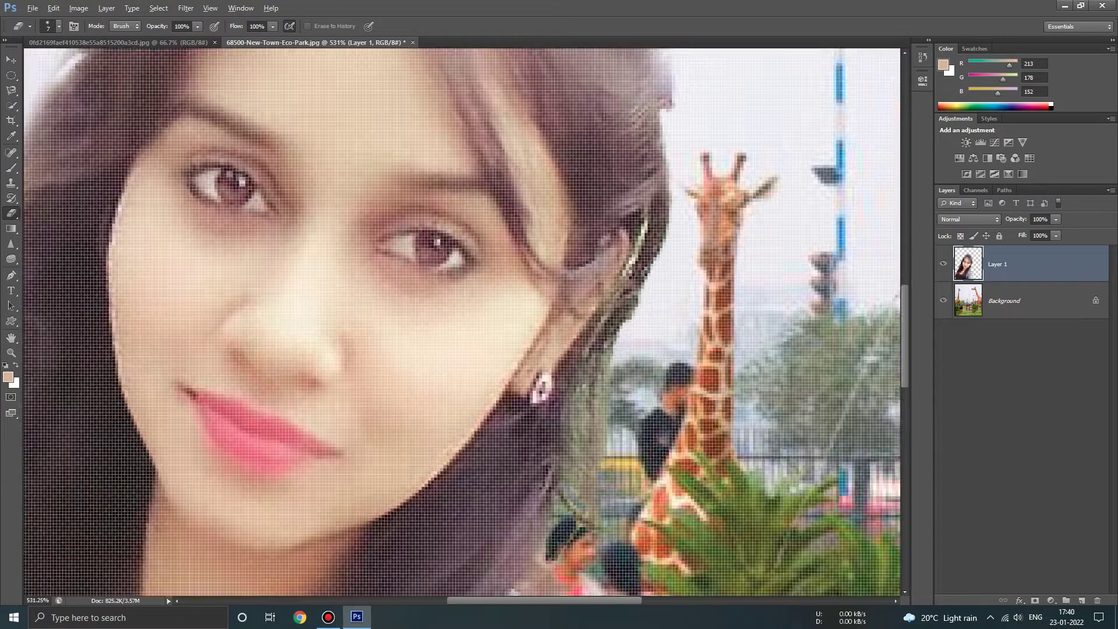
# - Erase the old background between the loose hair strands in front of the giraffe's body with a 1 px eraser
pyautogui.scroll(5, 426, 431)
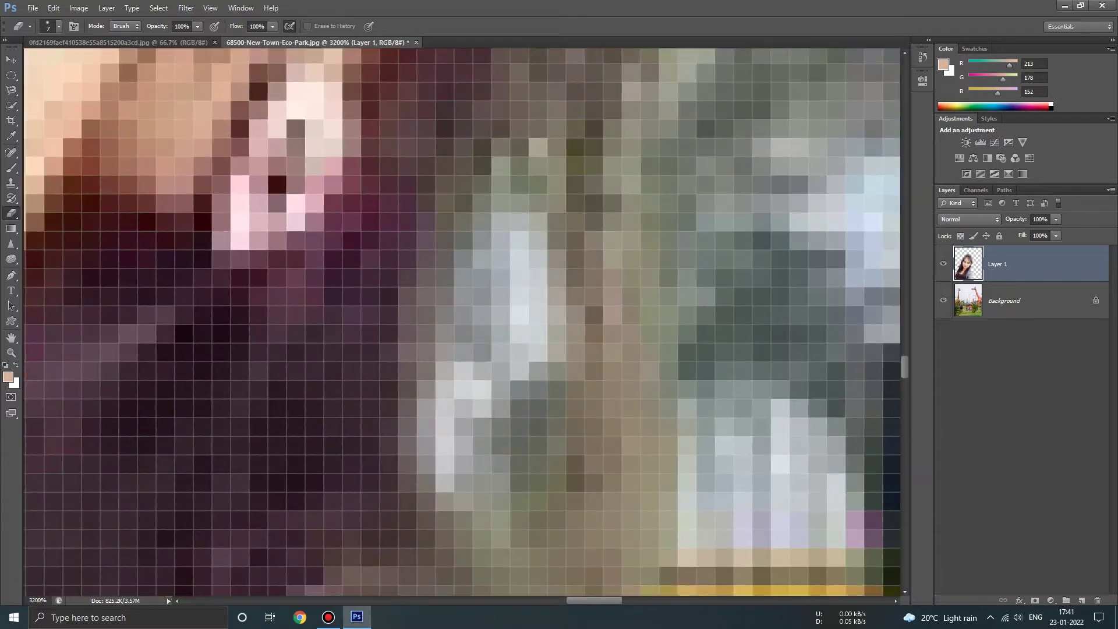
pyautogui.scroll(-3, 425, 431)
pyautogui.scroll(-5, 466, 320)
pyautogui.scroll(3, 465, 321)
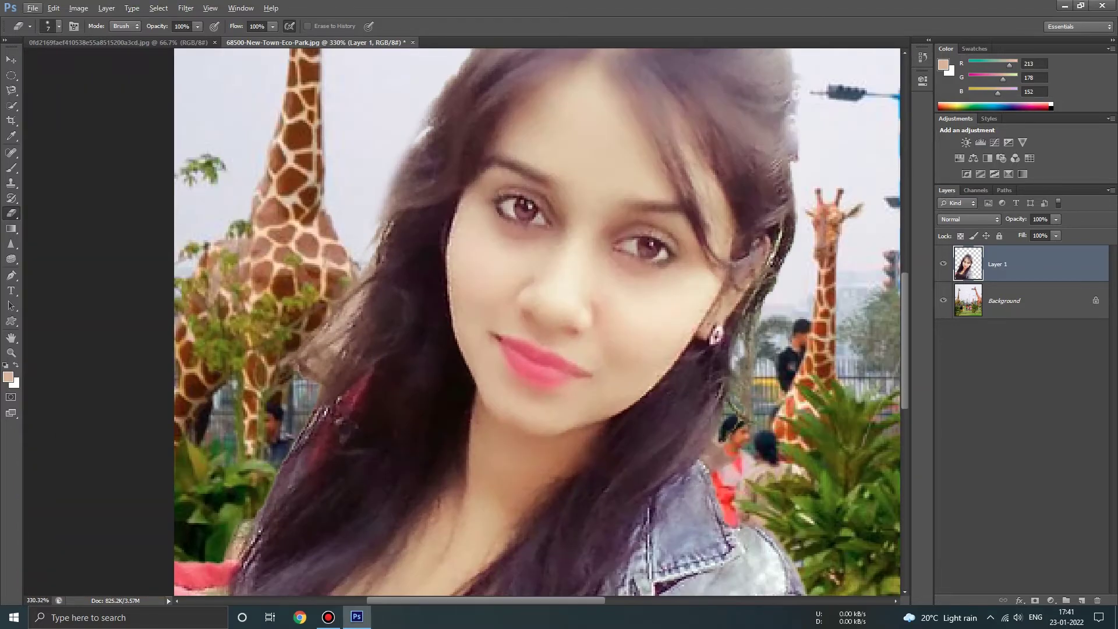
pyautogui.scroll(5, 466, 320)
pyautogui.press('[')
pyautogui.press('[')
pyautogui.press('[')
pyautogui.press('[')
pyautogui.press('[')
pyautogui.press('[')
pyautogui.moveTo(559, 175)
pyautogui.mouseDown()
pyautogui.moveTo(426, 263)
pyautogui.moveTo(358, 349)
pyautogui.mouseUp()
pyautogui.moveTo(408, 268)
pyautogui.mouseDown()
pyautogui.moveTo(478, 320)
pyautogui.moveTo(495, 128)
pyautogui.moveTo(524, 81)
pyautogui.moveTo(373, 198)
pyautogui.mouseUp()
pyautogui.scroll(-3, 466, 320)
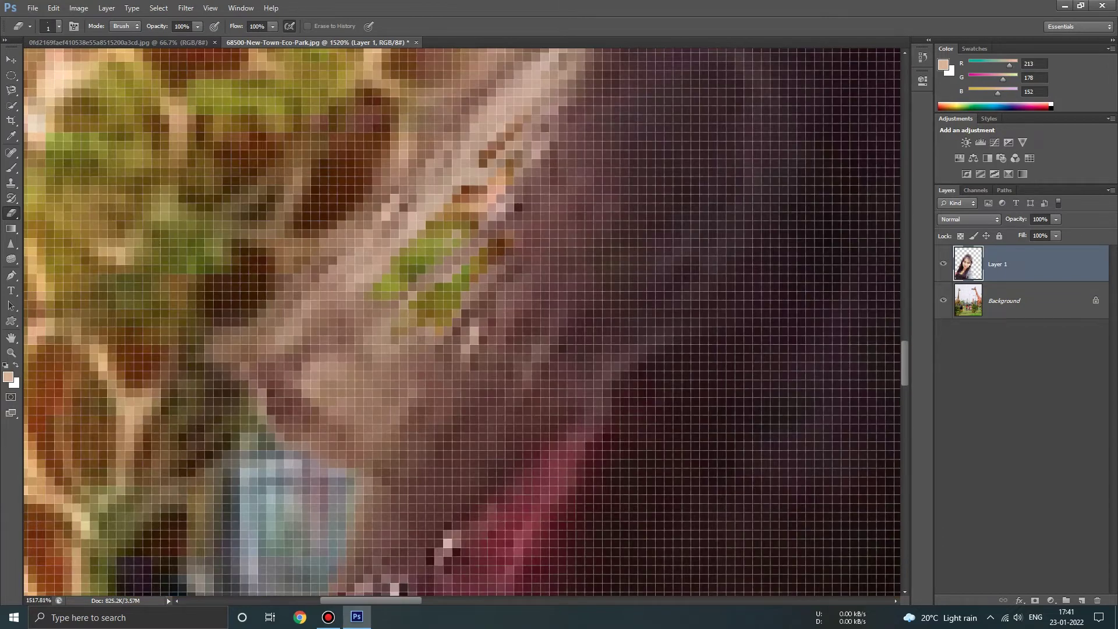
pyautogui.moveTo(495, 139)
pyautogui.mouseDown()
pyautogui.moveTo(524, 76)
pyautogui.moveTo(431, 198)
pyautogui.moveTo(477, 175)
pyautogui.moveTo(408, 221)
pyautogui.moveTo(378, 268)
pyautogui.mouseUp()
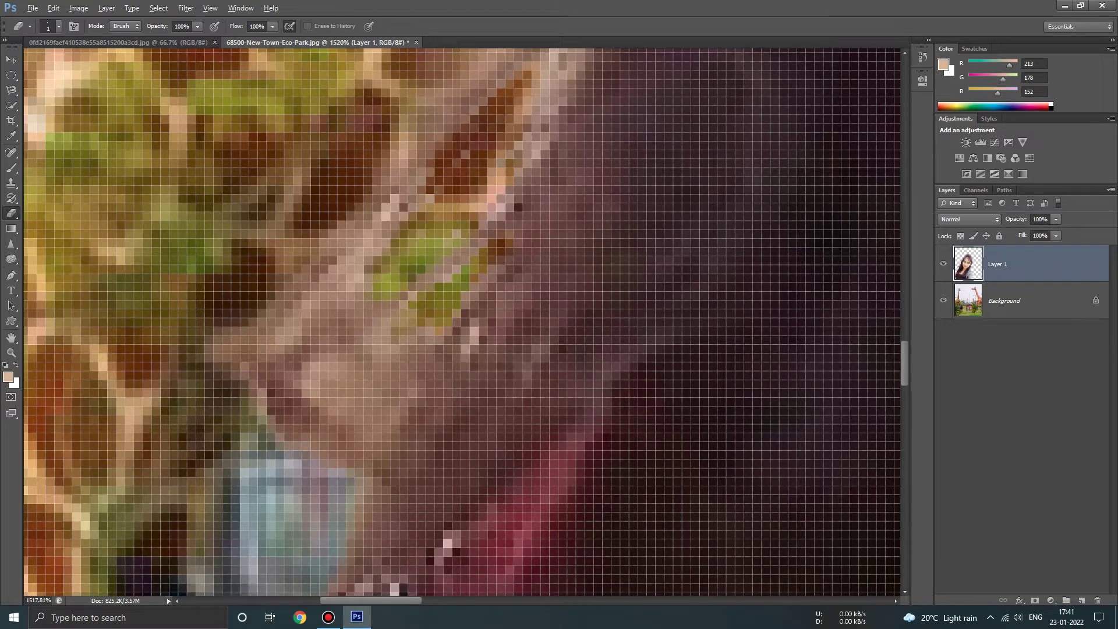
pyautogui.scroll(-5, 378, 268)
pyautogui.scroll(5, 512, 245)
pyautogui.moveTo(524, 239)
pyautogui.mouseDown()
pyautogui.moveTo(484, 274)
pyautogui.moveTo(431, 384)
pyautogui.moveTo(404, 390)
pyautogui.mouseUp()
# - Set the eraser flow to 43% and lightly erase more background among the loose strands near the giraffe
pyautogui.click(272, 26)
pyautogui.moveTo(277, 39); pyautogui.dragTo(240, 39)
pyautogui.moveTo(559, 216)
pyautogui.mouseDown()
pyautogui.moveTo(594, 186)
pyautogui.moveTo(532, 355)
pyautogui.moveTo(553, 353)
pyautogui.mouseUp()
pyautogui.click(472, 579)
pyautogui.scroll(-5, 471, 553)
pyautogui.scroll(3, 484, 419)
pyautogui.scroll(-6, 505, 454)
pyautogui.scroll(-4, 501, 443)
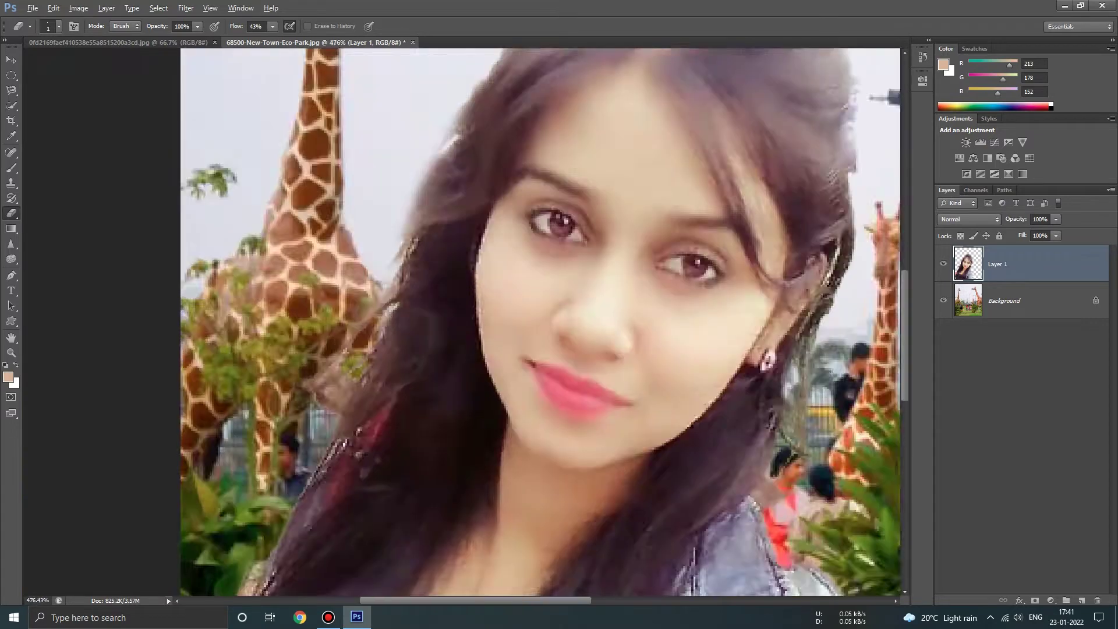
# - Erase a spot at the tip of the loose hair strands with a 3 px eraser, and return the brush to 1 px
pyautogui.scroll(8, 501, 443)
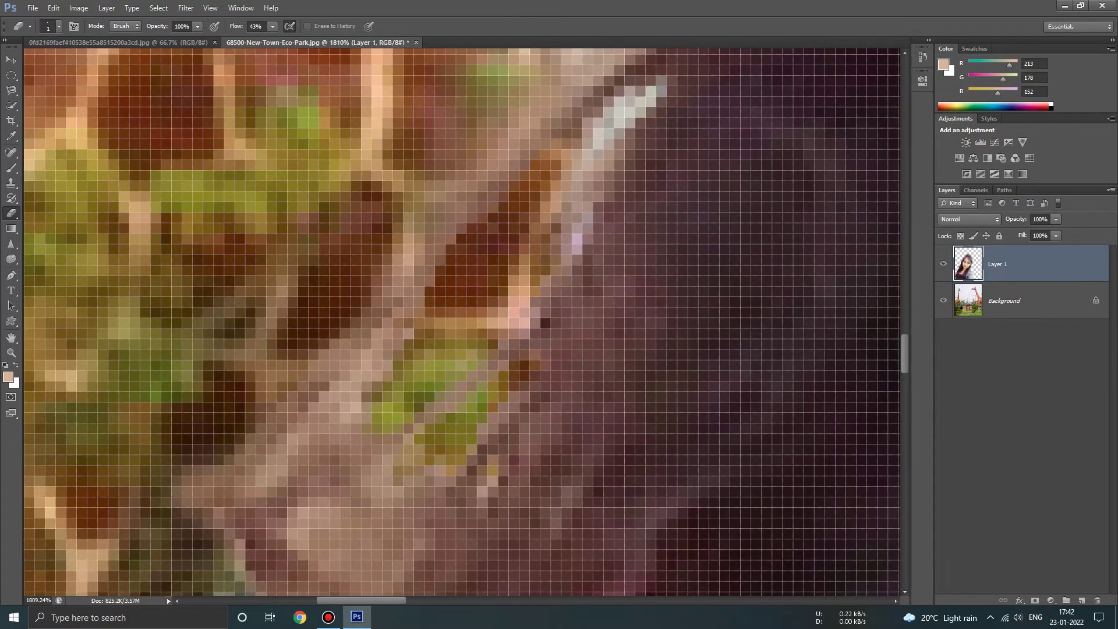
pyautogui.scroll(1, 221, 349)
pyautogui.scroll(-5, 221, 349)
pyautogui.press(']')
pyautogui.press(']')
pyautogui.click(233, 332)
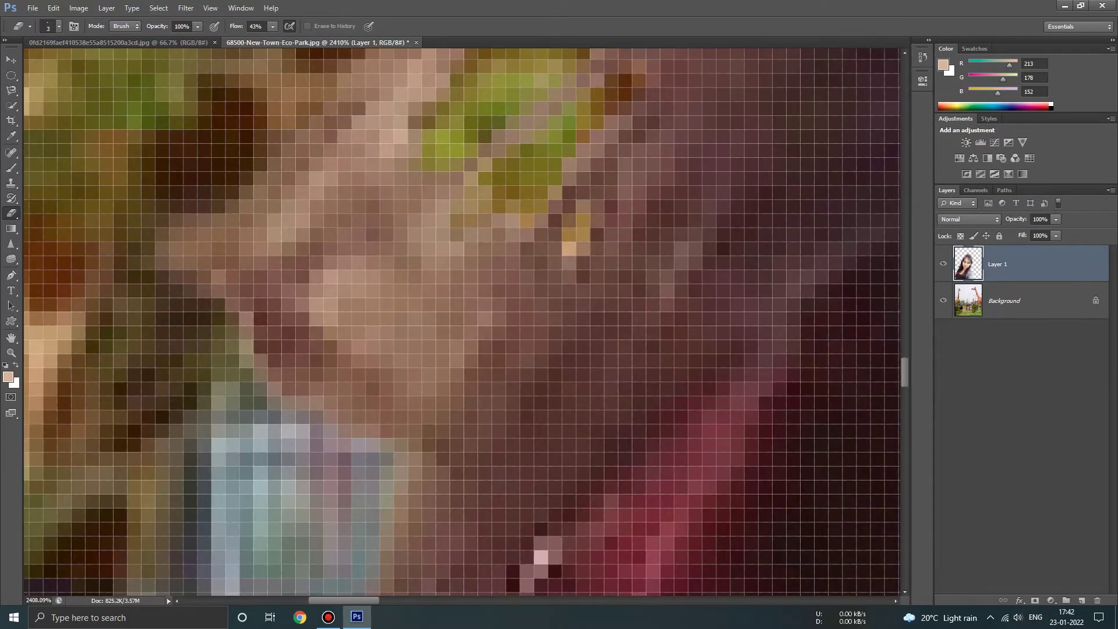
pyautogui.press('[')
pyautogui.press('[')
pyautogui.scroll(-5, 352, 481)
pyautogui.scroll(6, 362, 524)
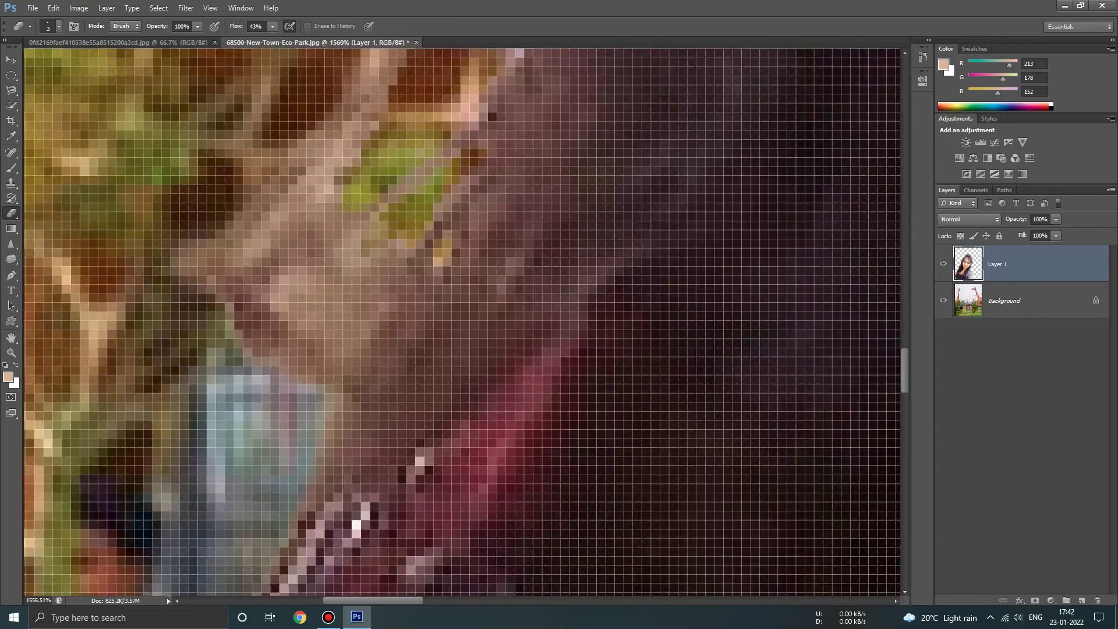
pyautogui.scroll(-4, 363, 512)
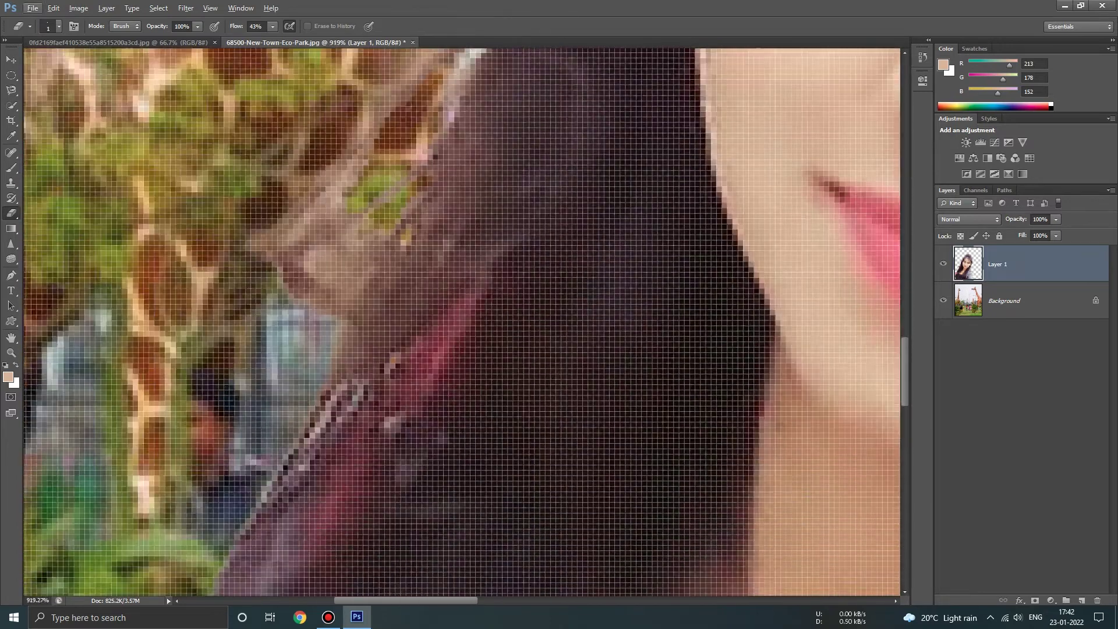
# - Erase the light fringe along the hair edge near the red area with fine 1 px strokes
pyautogui.scroll(4, 401, 448)
pyautogui.moveTo(375, 355)
pyautogui.mouseDown()
pyautogui.moveTo(366, 382)
pyautogui.moveTo(384, 364)
pyautogui.mouseUp()
pyautogui.moveTo(118, 392); pyautogui.dragTo(210, 245)
pyautogui.scroll(-4, 246, 283)
pyautogui.scroll(4, 246, 282)
pyautogui.scroll(-8, 466, 320)
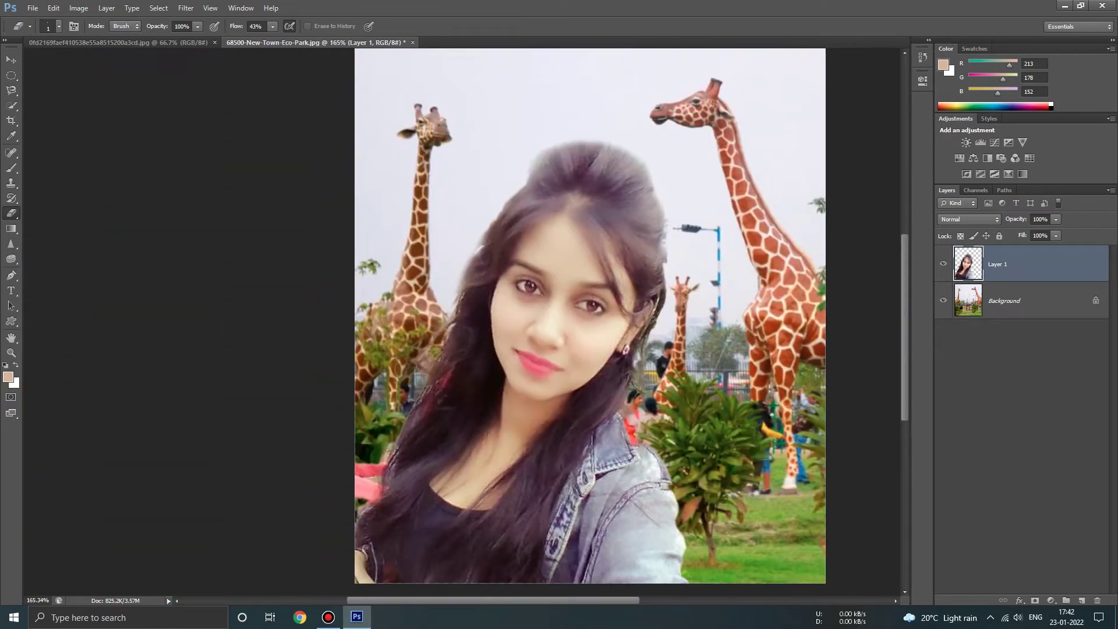
# - Set the eraser flow to 100% and erase the signboard remnant along the hair edge beside the street lamp
pyautogui.hotkey('shift', '0')
pyautogui.scroll(4, 742, 271)
pyautogui.moveTo(518, 201); pyautogui.dragTo(521, 256)
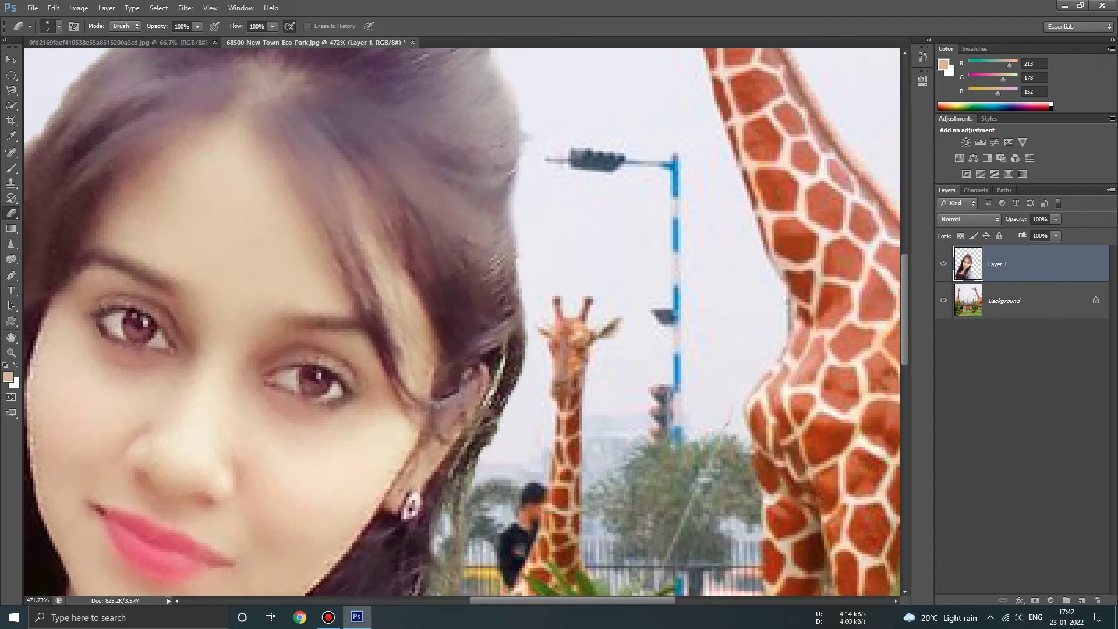
# - Erase the leftover fringe along the outer edge of the denim jacket sleeve with a 7 px eraser
pyautogui.scroll(-4, 530, 291)
pyautogui.scroll(6, 551, 512)
pyautogui.scroll(-4, 548, 466)
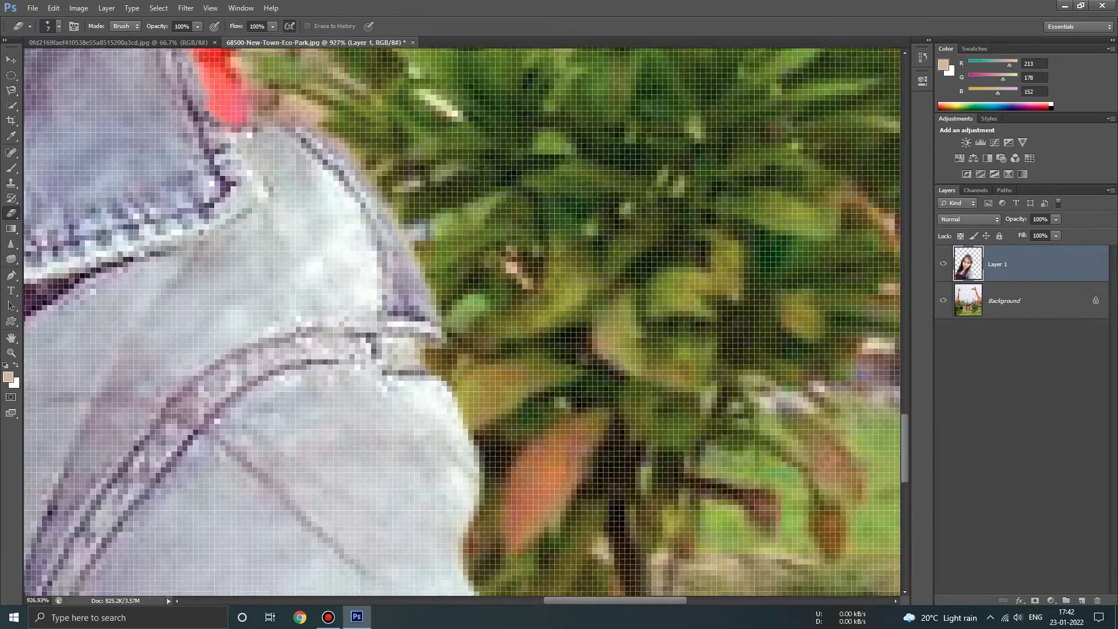
pyautogui.moveTo(483, 430)
pyautogui.mouseDown()
pyautogui.moveTo(529, 547)
pyautogui.moveTo(517, 587)
pyautogui.mouseUp()
pyautogui.scroll(-3, 518, 570)
pyautogui.scroll(-4, 600, 460)
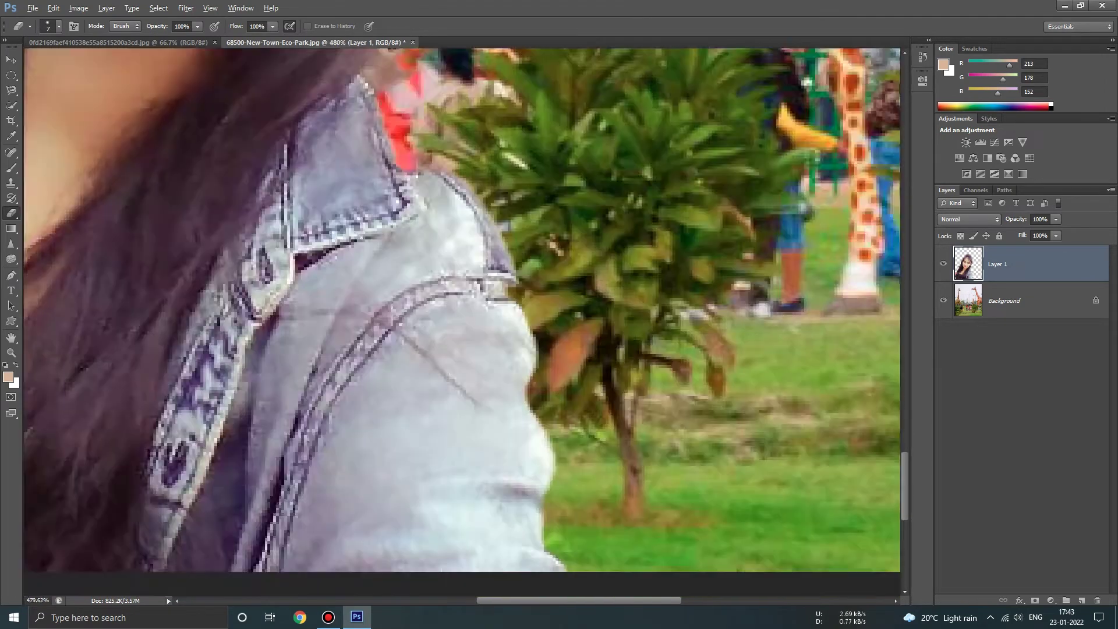
pyautogui.scroll(5, 605, 475)
pyautogui.scroll(-10, 489, 548)
# - Sharpen the edges of the woman's hair and denim jacket using the Sharpen tool with a 13 px brush at 50% strength
pyautogui.click(11, 243)
pyautogui.scroll(3, 461, 328)
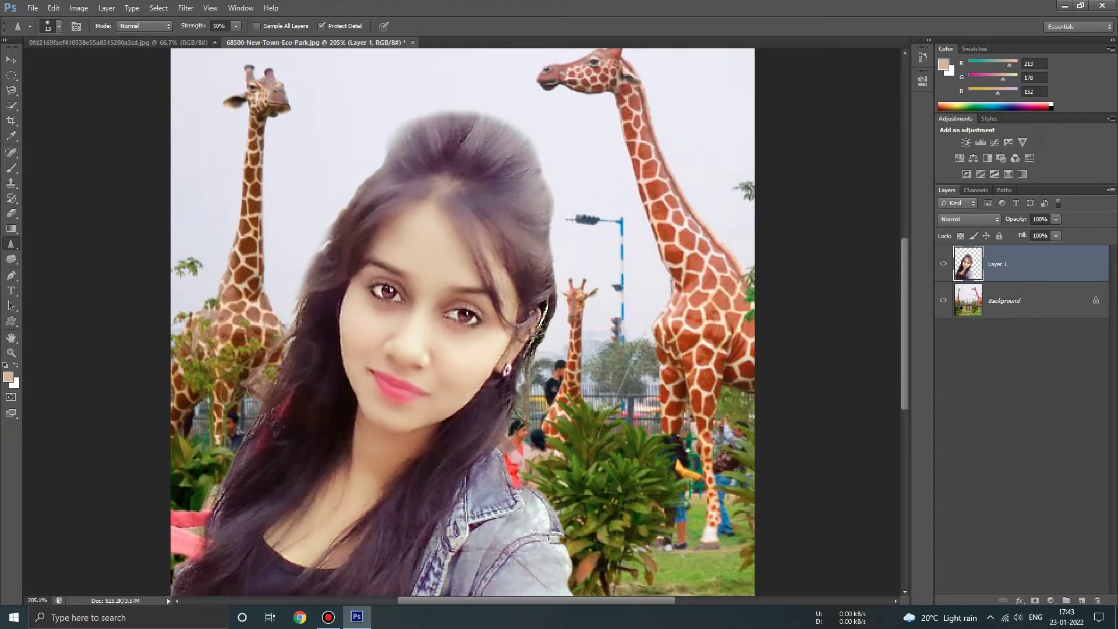
# - Blur the giraffes' heads and necks using the Blur tool with a 90 px brush at 100% strength, sampling all layers
pyautogui.scroll(-3, 463, 322)
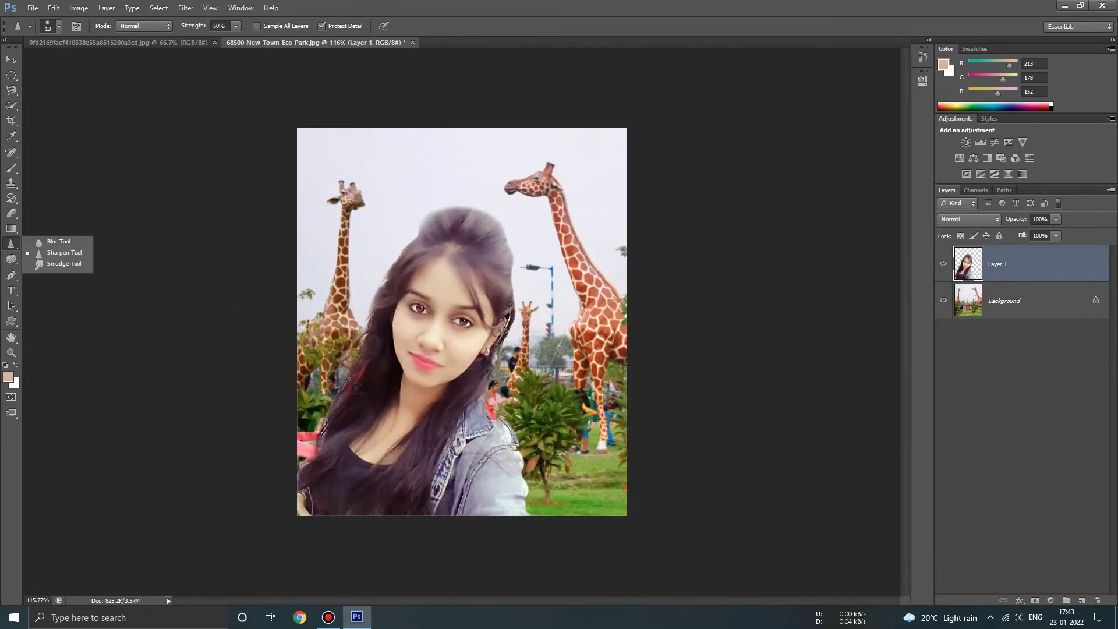
pyautogui.click(47, 242)
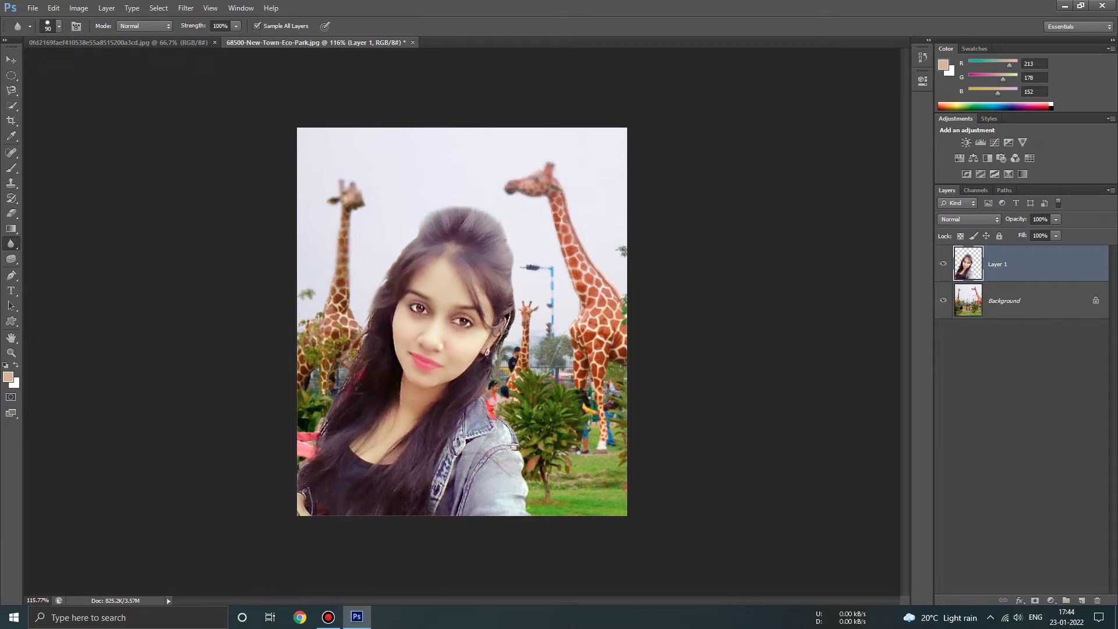
# - Add a new empty layer above Layer 1 and blur the bush beside the jacket sleeve on it at 48% strength
pyautogui.hotkey('ctrl', 'shift', 'alt', 'n')
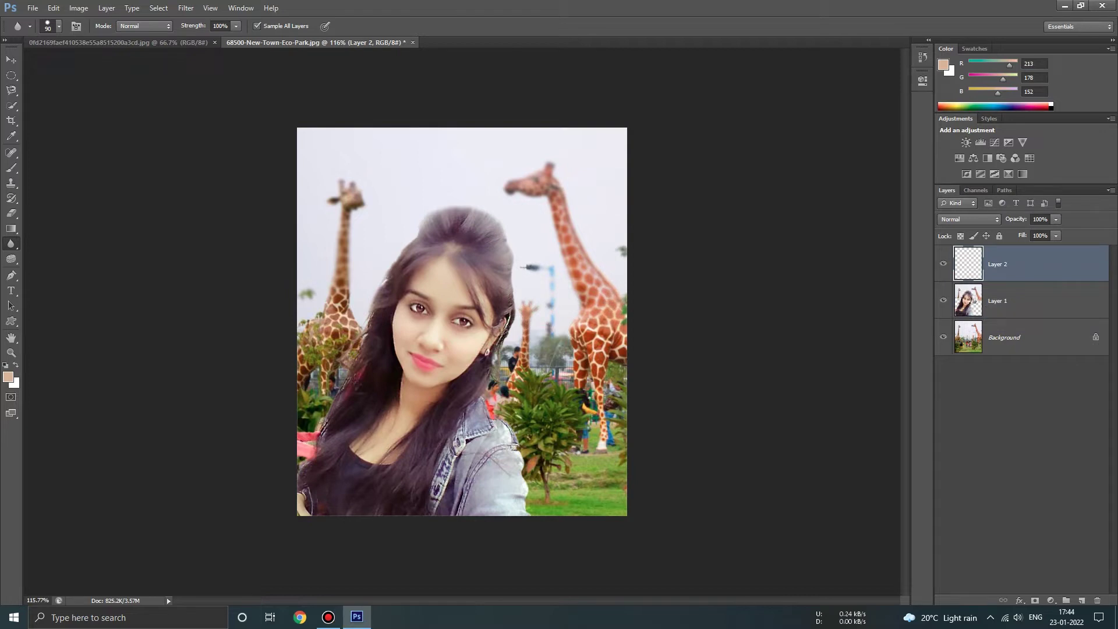
pyautogui.click(236, 26)
pyautogui.moveTo(238, 39); pyautogui.dragTo(217, 39)
pyautogui.press('Return')
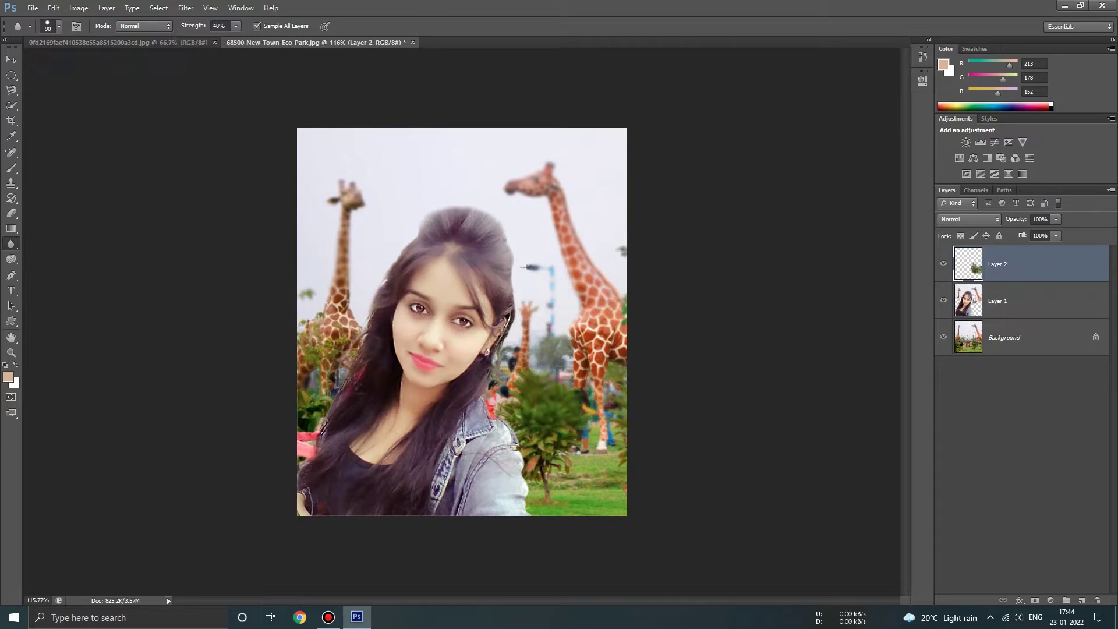
# - Set the Blur brush to 64 px and 18% strength and soften more of the background around the giraffes
pyautogui.click(59, 26)
pyautogui.write('64')
pyautogui.press('Return')
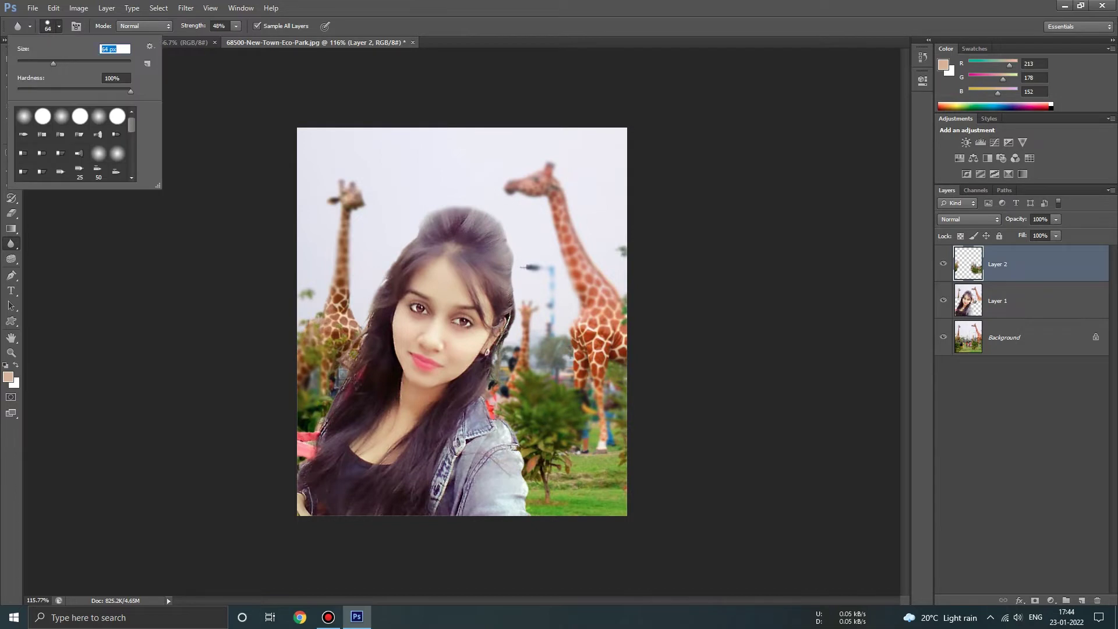
pyautogui.press('Escape')
pyautogui.press('1')
pyautogui.press('8')
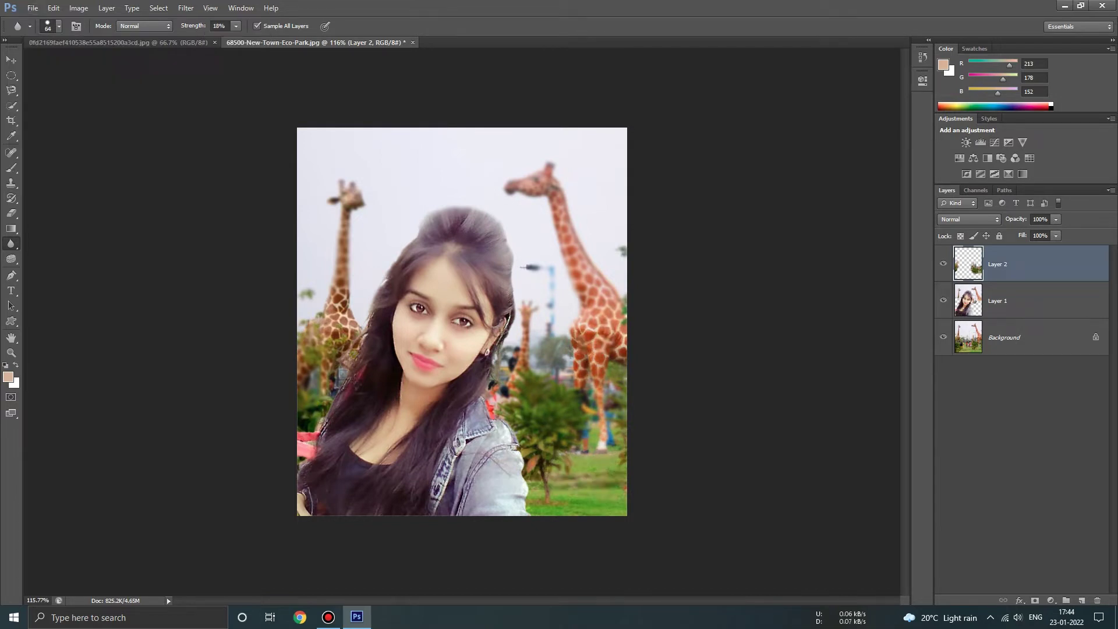
# - Set the blur strength to 100% and soften the jagged hair edge against the foliage and left giraffe with a 1 px brush
pyautogui.scroll(10, 306, 440)
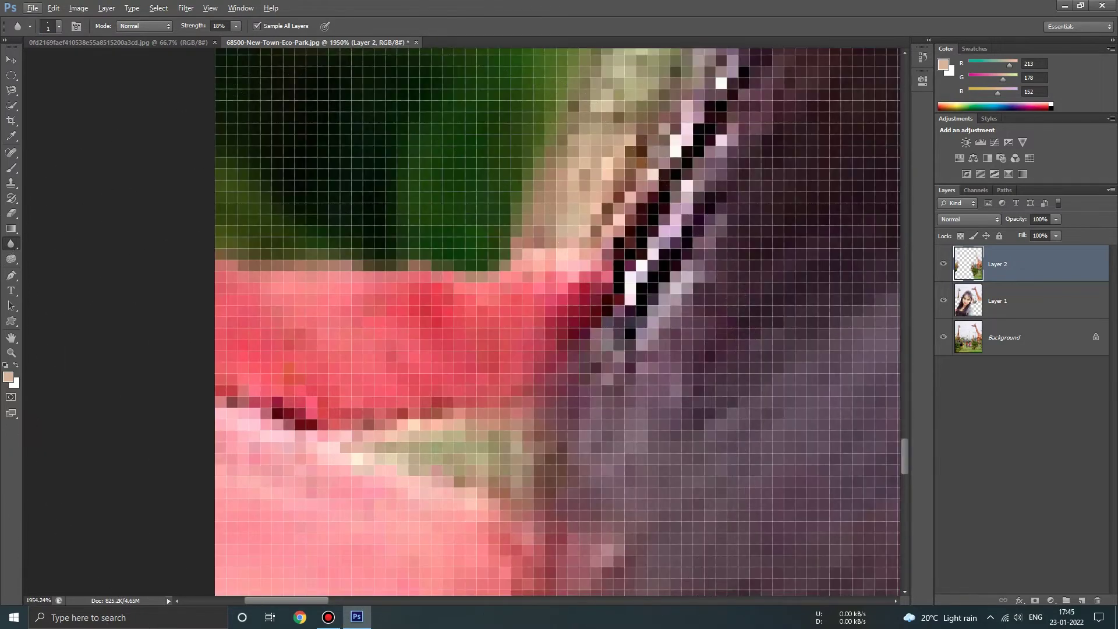
pyautogui.scroll(-6, 502, 484)
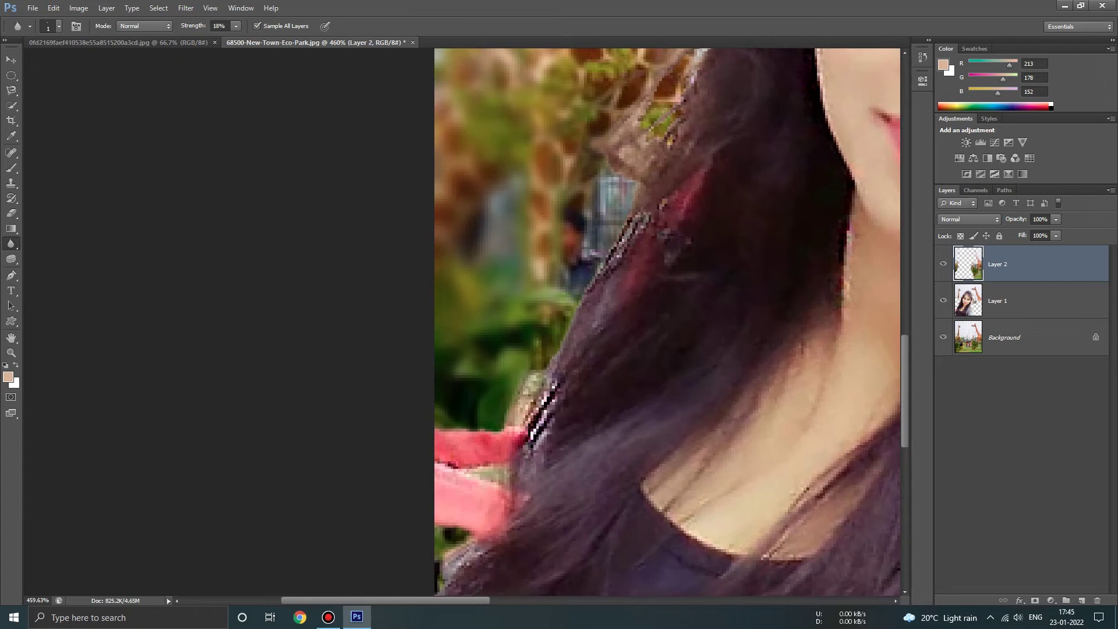
pyautogui.moveTo(236, 27); pyautogui.dragTo(290, 30)
pyautogui.scroll(-3, 570, 324)
pyautogui.scroll(4, 570, 324)
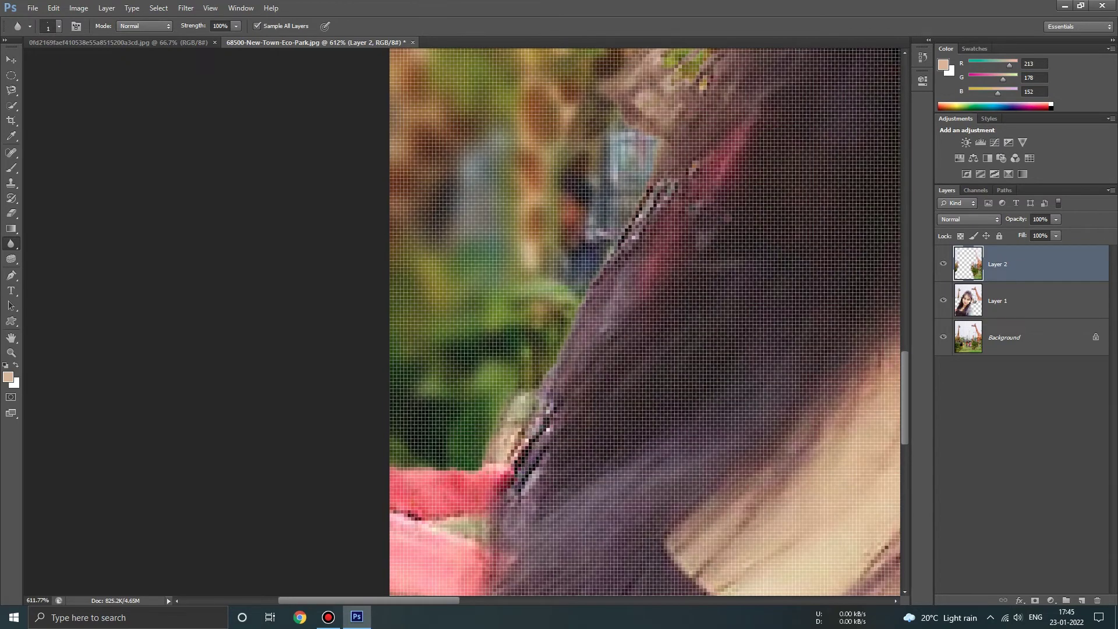
pyautogui.scroll(-3, 505, 346)
pyautogui.scroll(5, 505, 346)
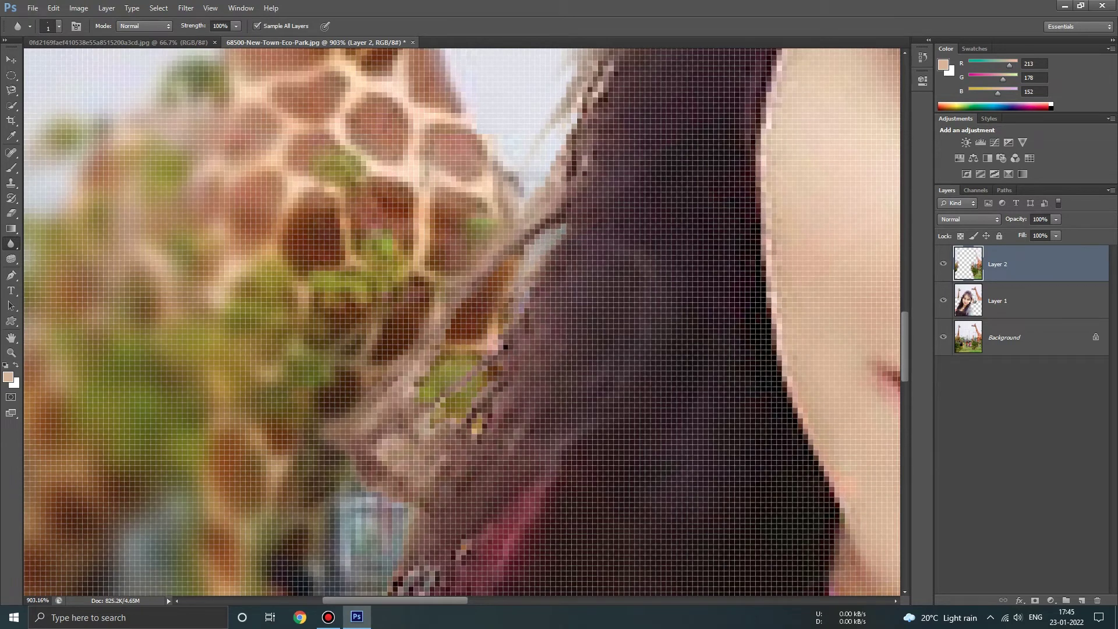
pyautogui.scroll(3, 505, 346)
pyautogui.scroll(3, 505, 346)
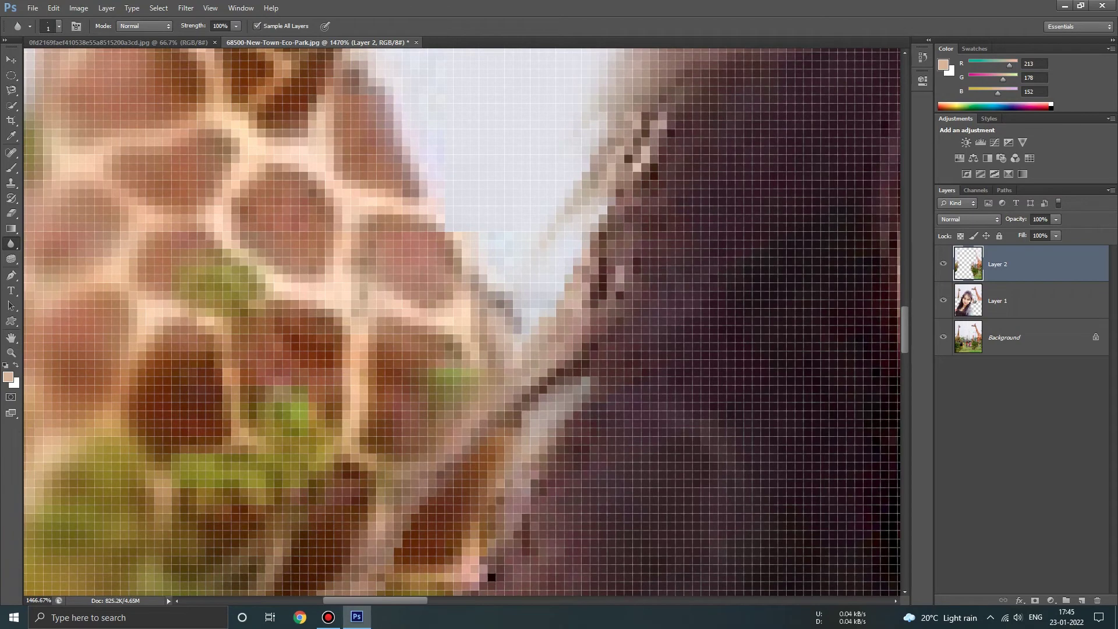
# - Blur the edge between the red clothing and the leaves beside the jacket collar
pyautogui.scroll(-10, 504, 346)
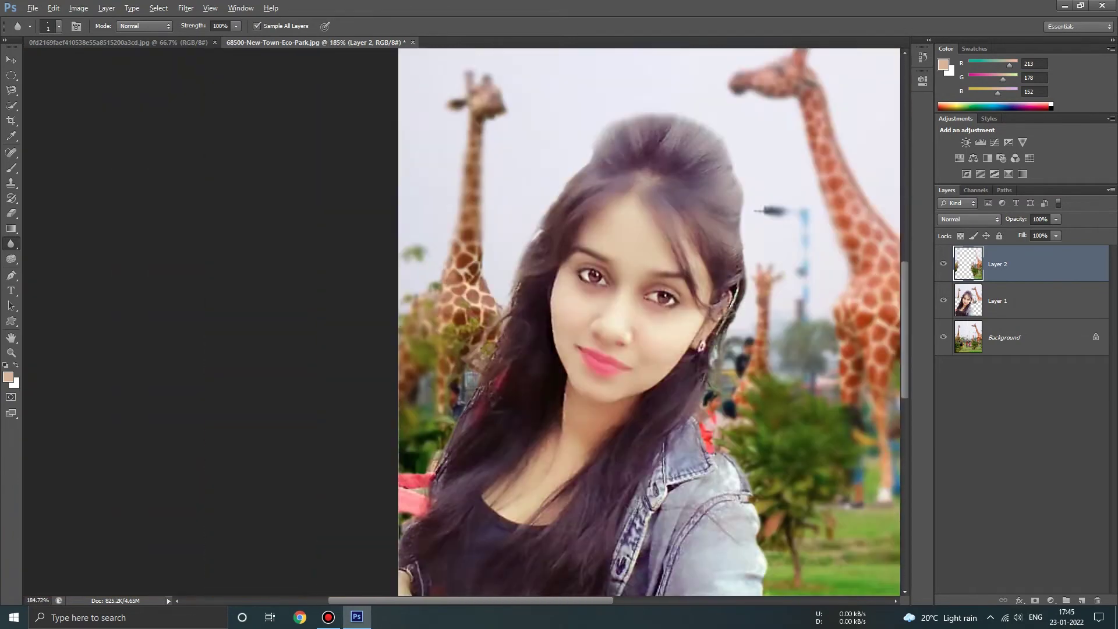
pyautogui.scroll(8, 504, 346)
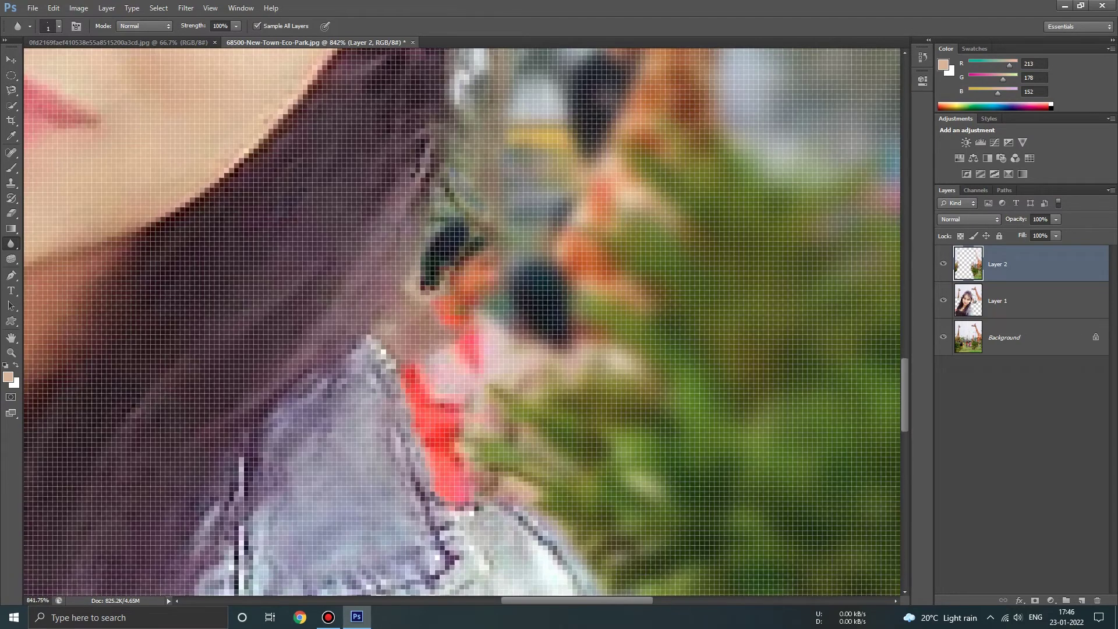
pyautogui.moveTo(459, 446); pyautogui.dragTo(503, 474)
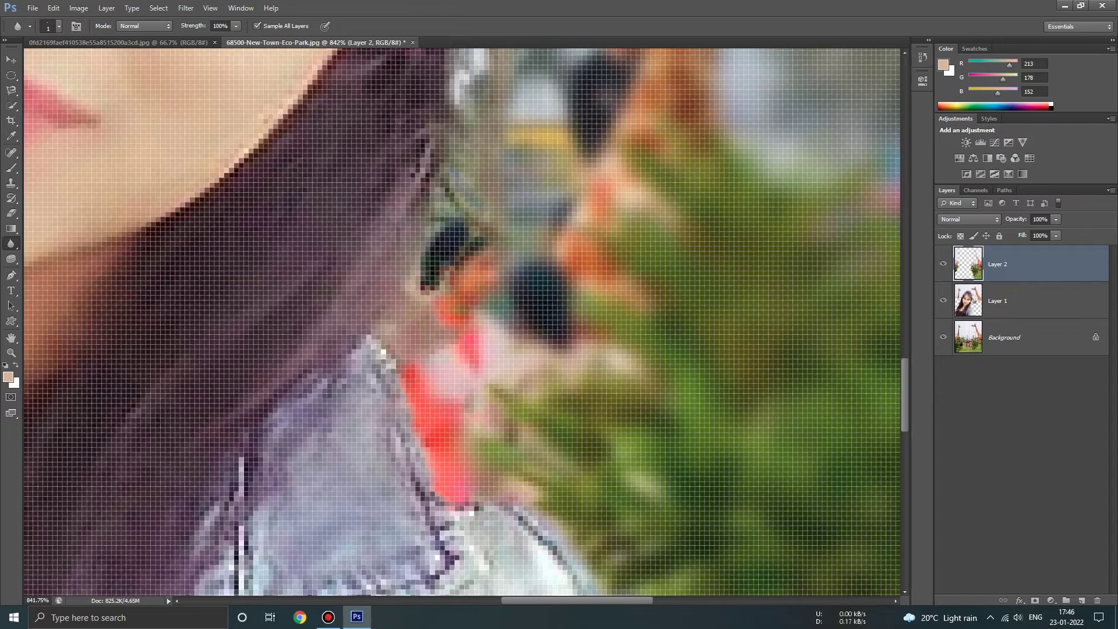
# - Select the skin of the woman's face, neck and chest with the Quick Selection tool, refining the selection along the hair
pyautogui.scroll(-8, 504, 346)
pyautogui.click(11, 105)
pyautogui.moveTo(416, 286)
pyautogui.mouseDown()
pyautogui.moveTo(475, 335)
pyautogui.moveTo(419, 273)
pyautogui.moveTo(431, 396)
pyautogui.mouseUp()
pyautogui.keyDown('alt'); pyautogui.click(398, 347); pyautogui.keyUp('alt')
pyautogui.moveTo(401, 369); pyautogui.dragTo(385, 389)
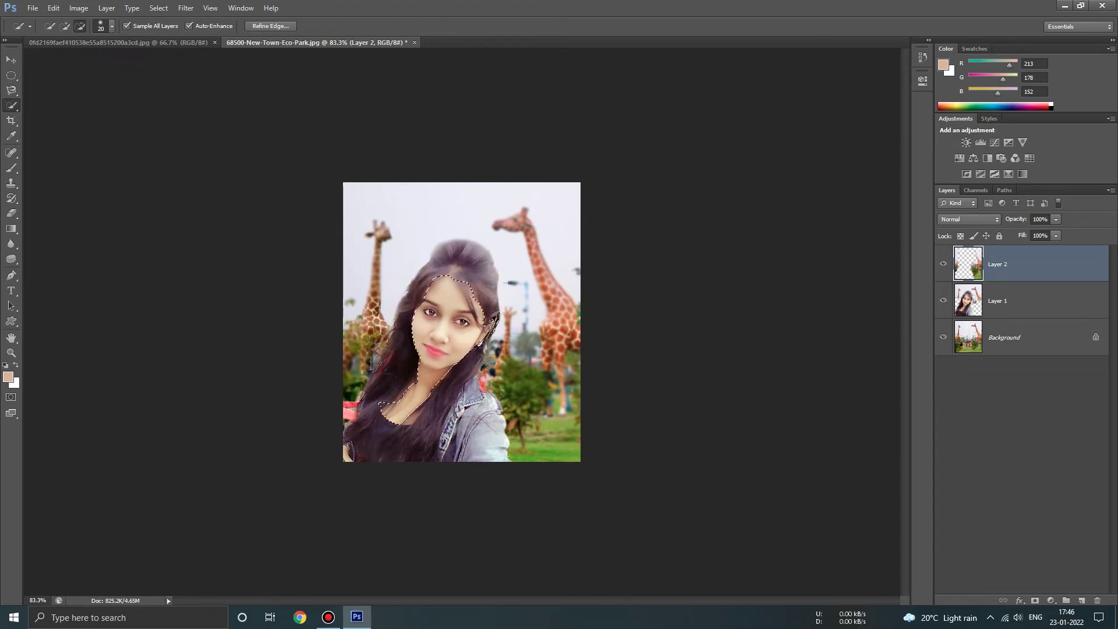
pyautogui.scroll(5, 481, 343)
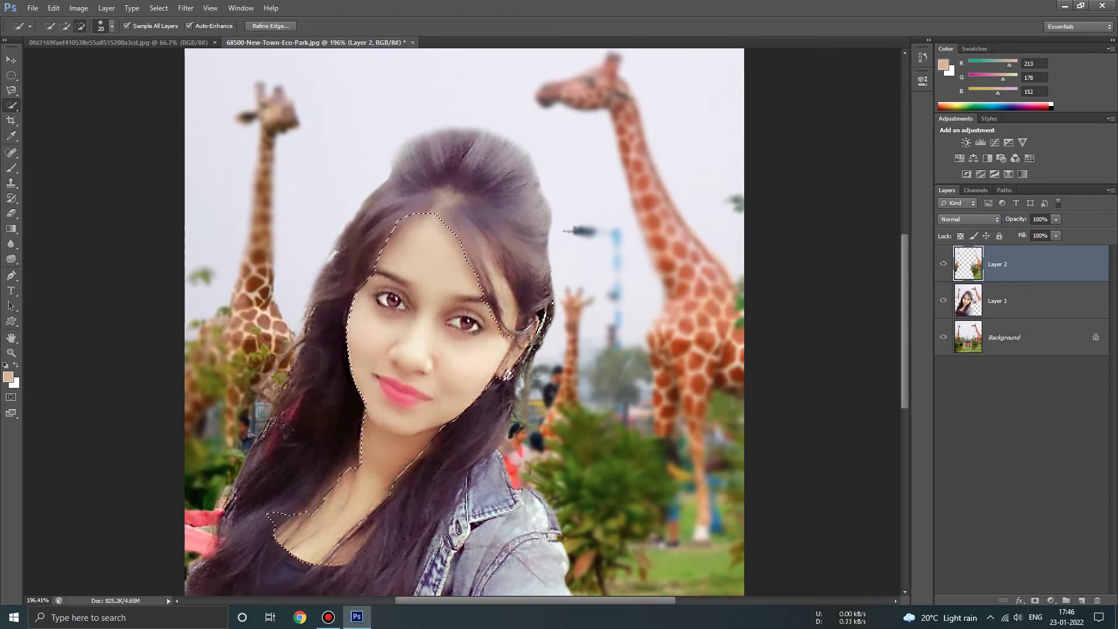
pyautogui.moveTo(475, 248); pyautogui.dragTo(516, 315)
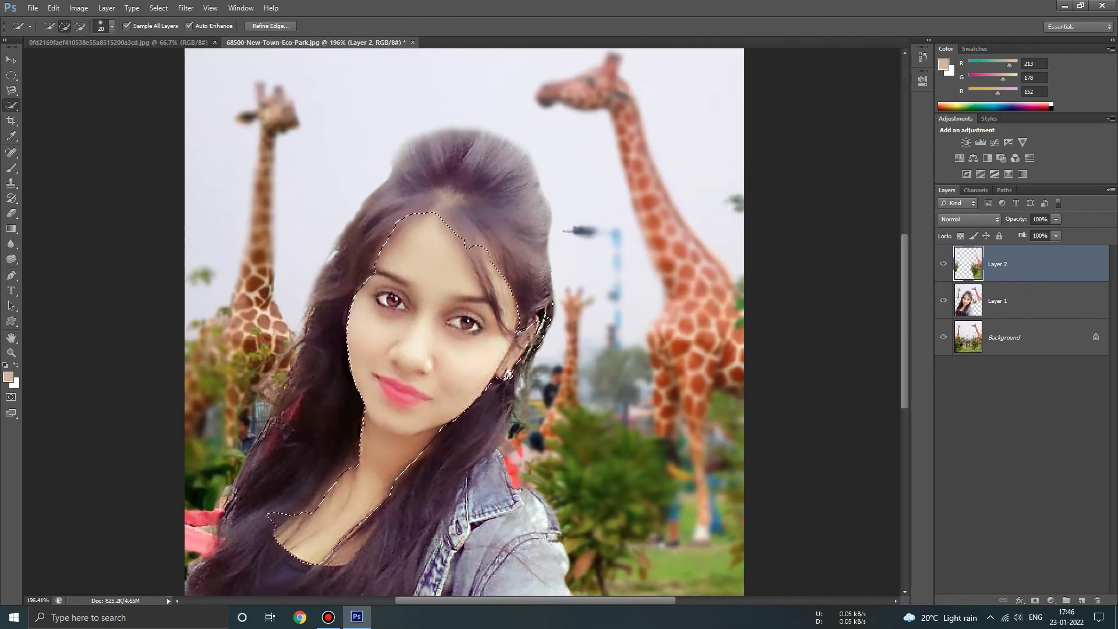
# - Add a Brightness/Contrast adjustment to the selected skin with brightness 20 and contrast -15
pyautogui.click(966, 143)
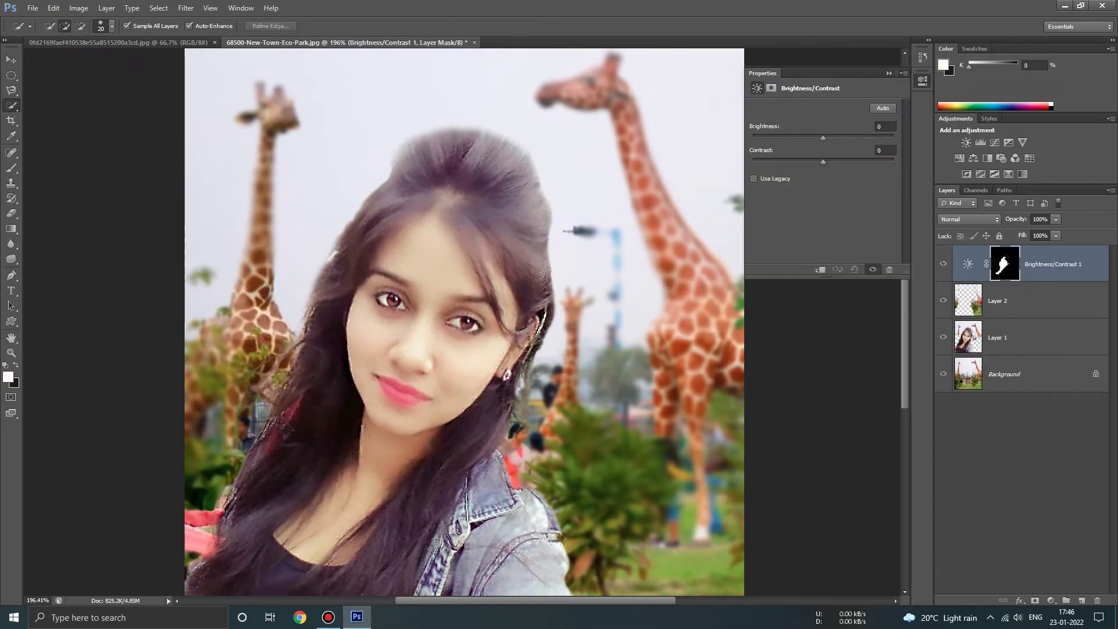
pyautogui.moveTo(822, 138); pyautogui.dragTo(842, 138)
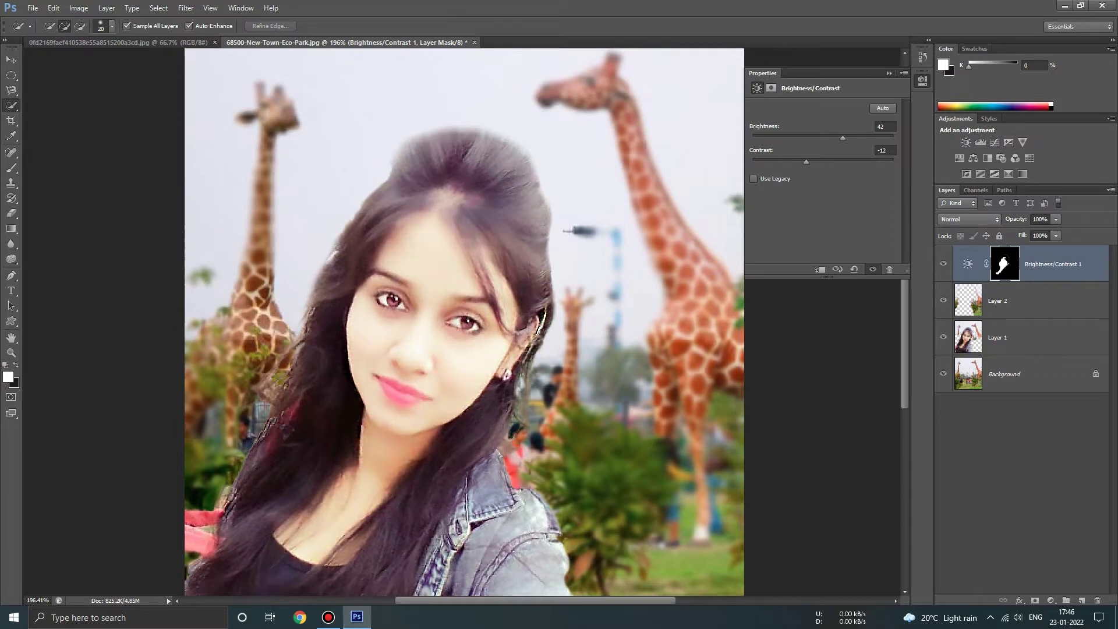
pyautogui.hotkey('ctrl', '-')
pyautogui.hotkey('ctrl', 'alt', 'z')
pyautogui.hotkey('ctrl', 'alt', 'z')
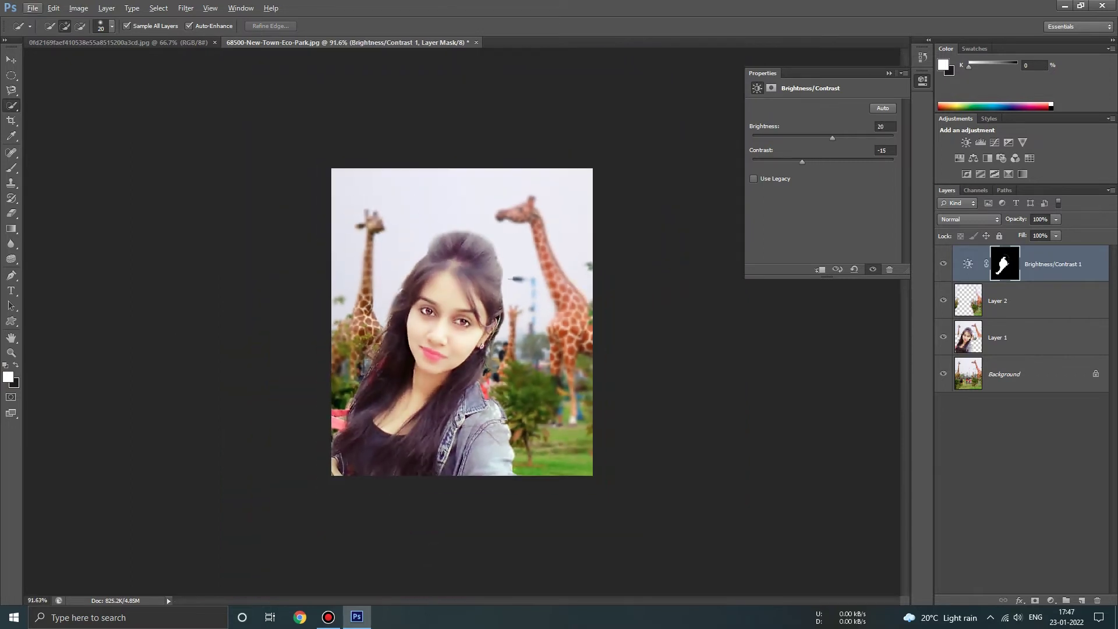
# - Add a Curves adjustment that darkens the midtones and confine it to the background through an inverted, painted mask
pyautogui.click(1051, 600)
pyautogui.click(1027, 418)
pyautogui.moveTo(830, 197); pyautogui.dragTo(830, 216)
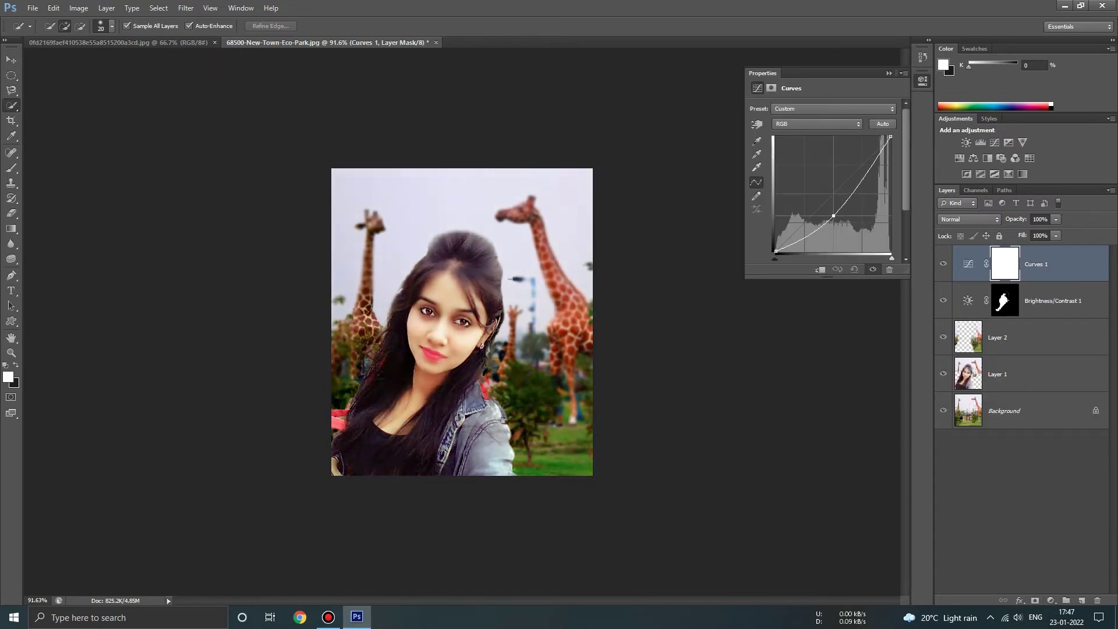
pyautogui.moveTo(857, 176); pyautogui.dragTo(858, 180)
pyautogui.moveTo(775, 251); pyautogui.dragTo(777, 244)
pyautogui.click(888, 72)
pyautogui.hotkey('ctrl', 'i')
pyautogui.press('b')
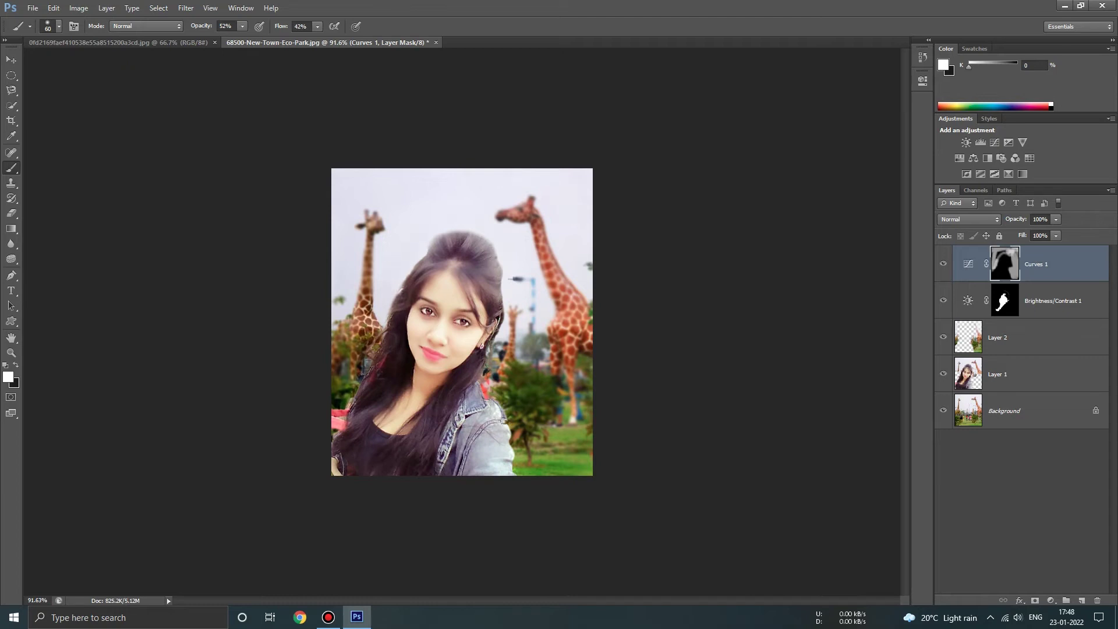
# - Add a Color Balance adjustment with midtones at red -6 and green +40, revealed only over the greenery through an inverted mask
pyautogui.click(1051, 600)
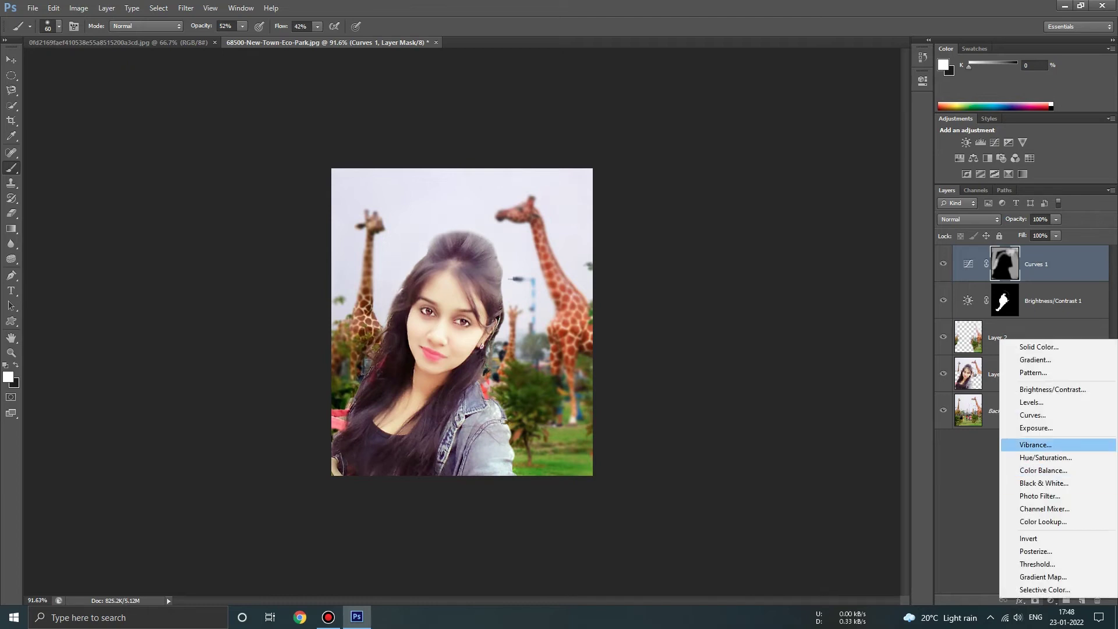
pyautogui.click(1037, 461)
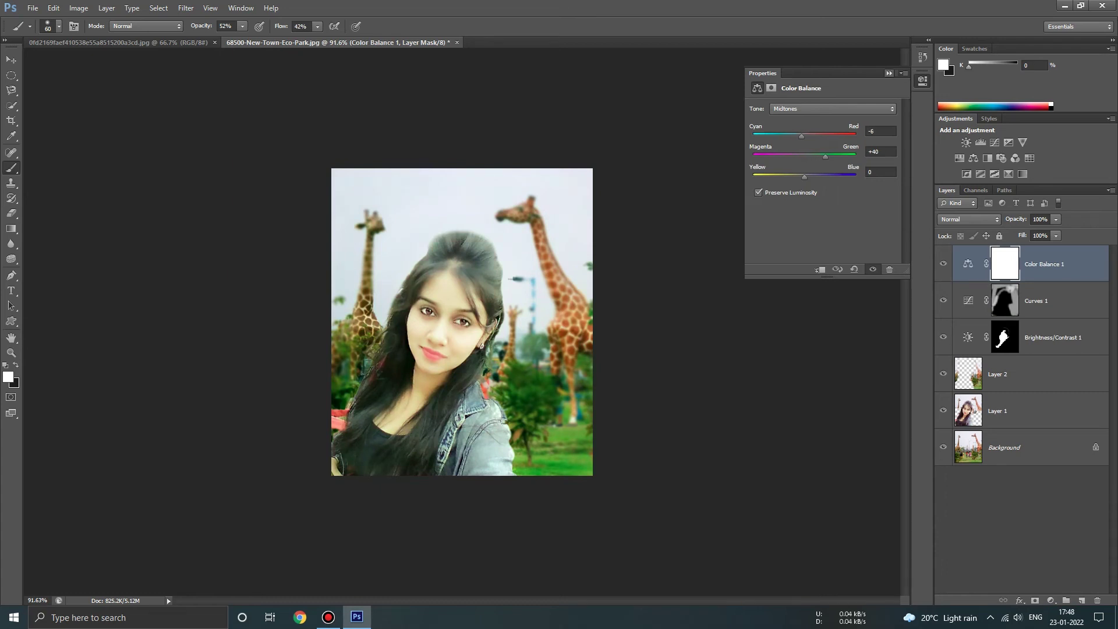
pyautogui.hotkey('ctrl', 'i')
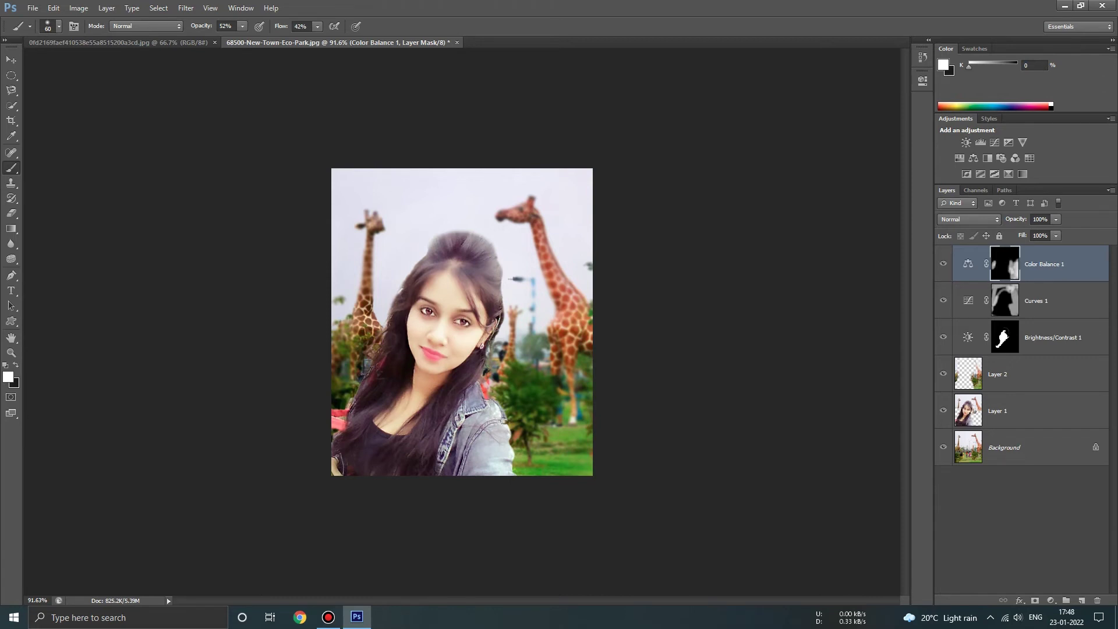
# - Try to blur the background beside the left giraffe's neck on Layer 2 with a 30 px brush
pyautogui.scroll(5, 402, 327)
pyautogui.press('r')
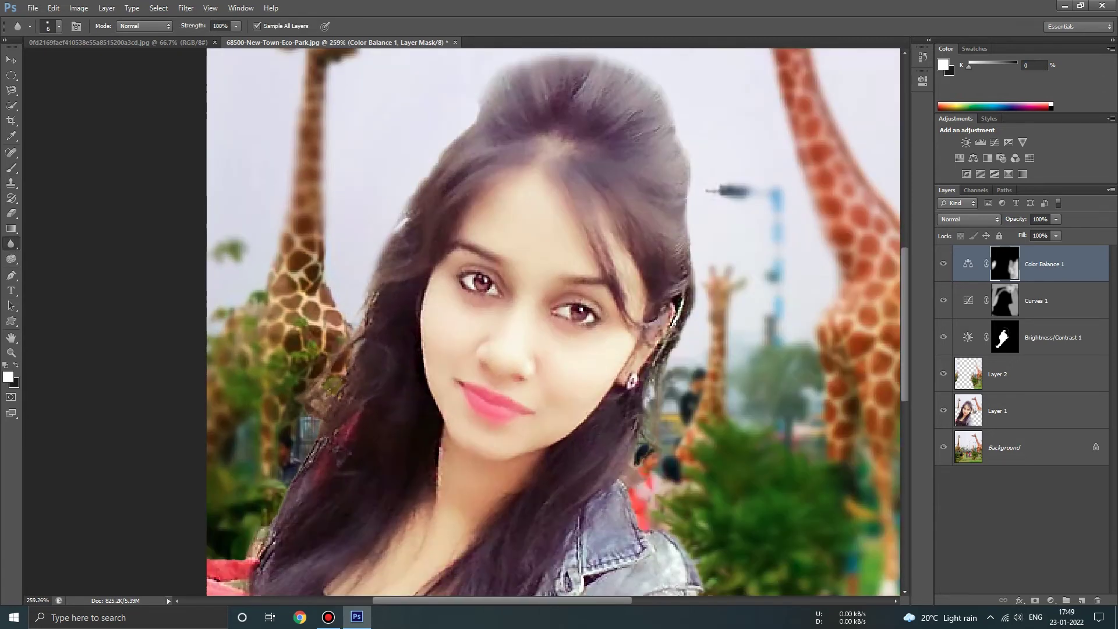
pyautogui.click(1025, 374)
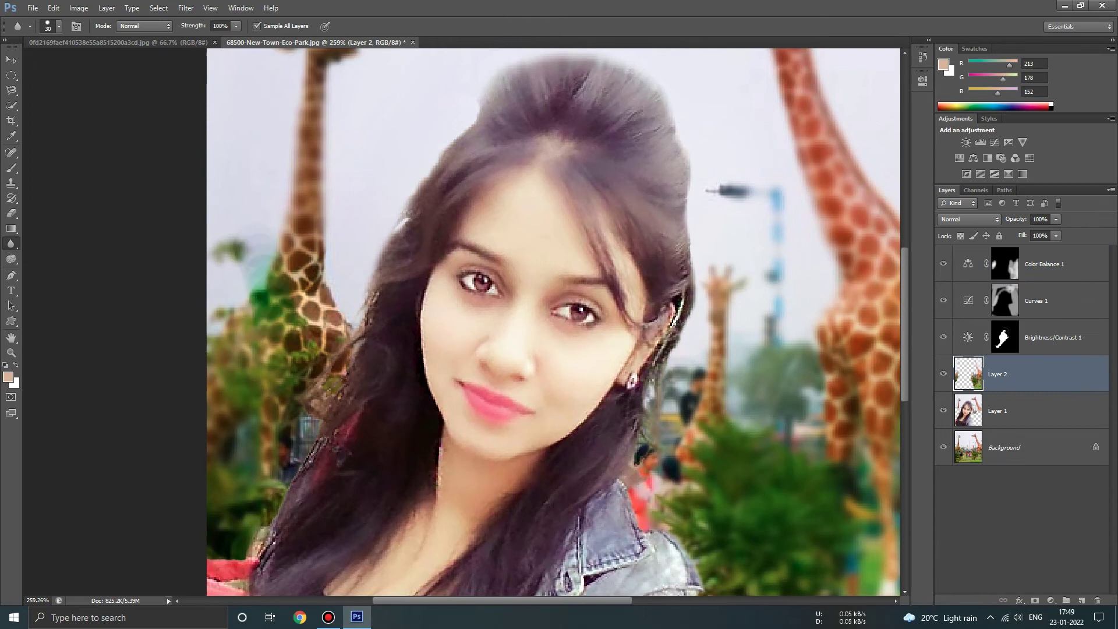
pyautogui.scroll(-5, 367, 325)
# - Make Layer 1 active and set the foreground color to black
pyautogui.hotkey('alt', '[')
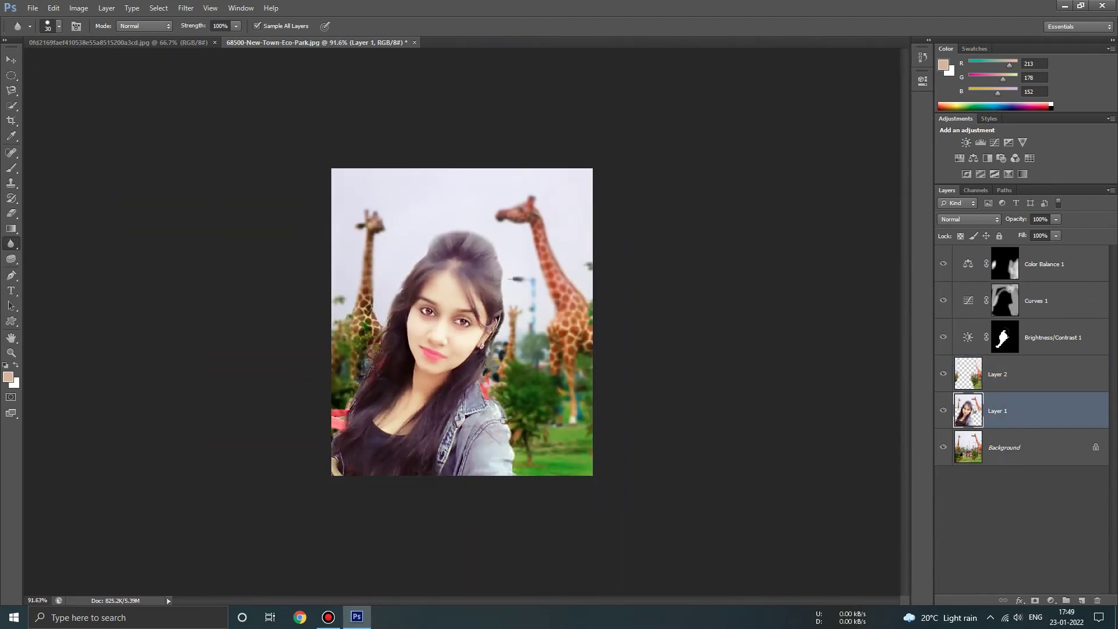
pyautogui.click(9, 377)
pyautogui.click(405, 313)
pyautogui.click(565, 314)
pyautogui.click(678, 159)
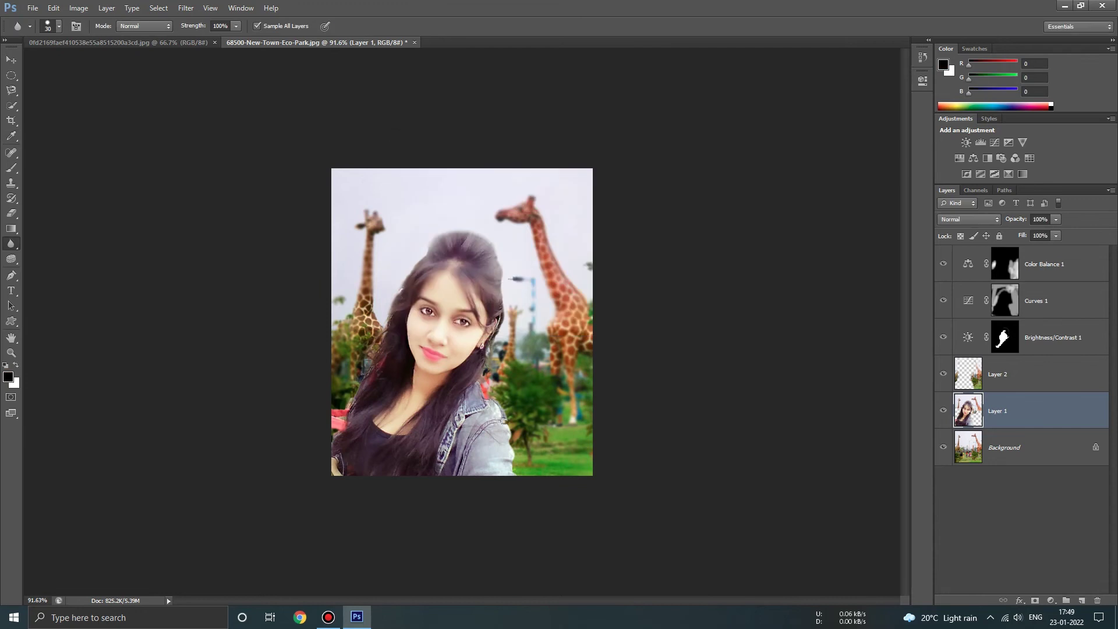
pyautogui.scroll(3, 361, 238)
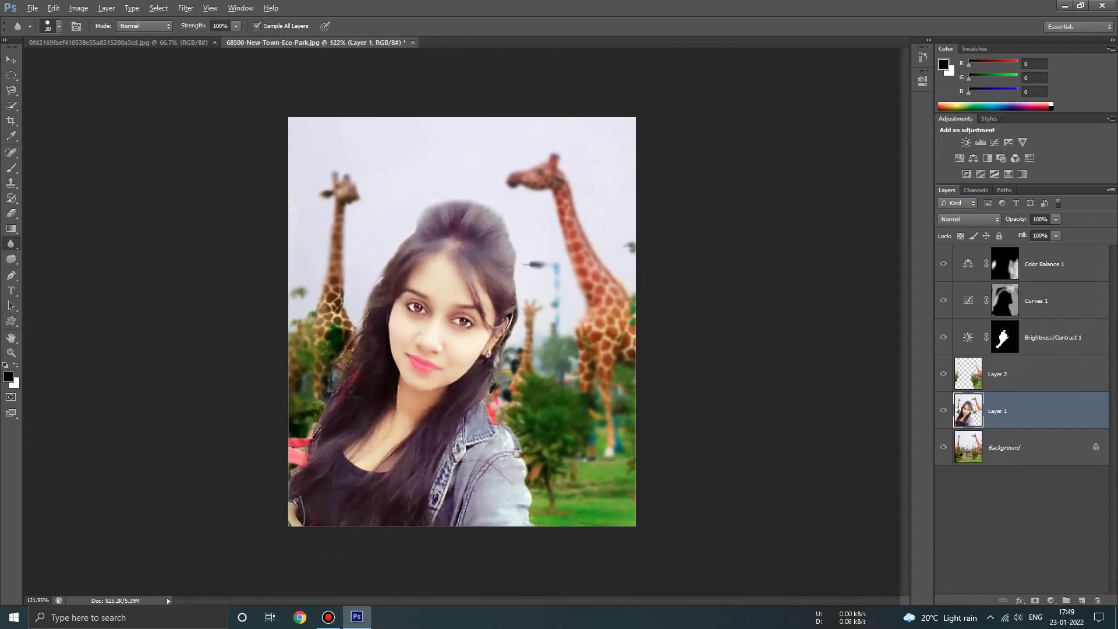
# - Delete the Color Balance and Curves adjustment layers
pyautogui.scroll(-1, 462, 321)
pyautogui.click(1044, 265)
pyautogui.press('Delete')
pyautogui.press('Delete')
pyautogui.scroll(-4, 461, 321)
pyautogui.scroll(2, 462, 321)
pyautogui.click(998, 300)
pyautogui.press('Delete')
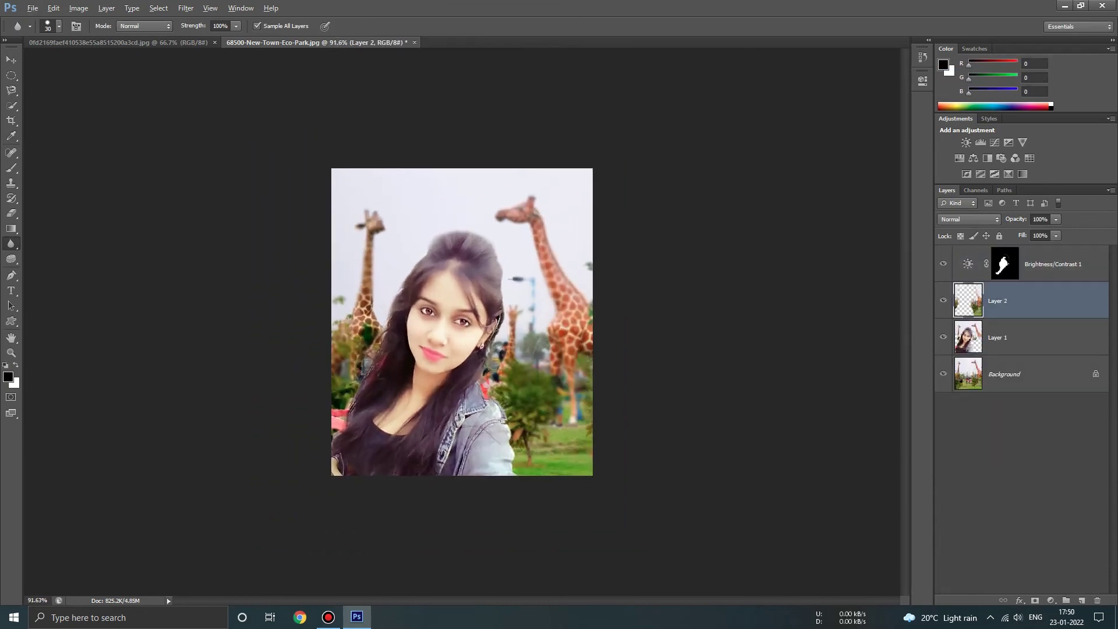
pyautogui.scroll(3, 462, 321)
pyautogui.scroll(-2, 461, 322)
pyautogui.press('e')
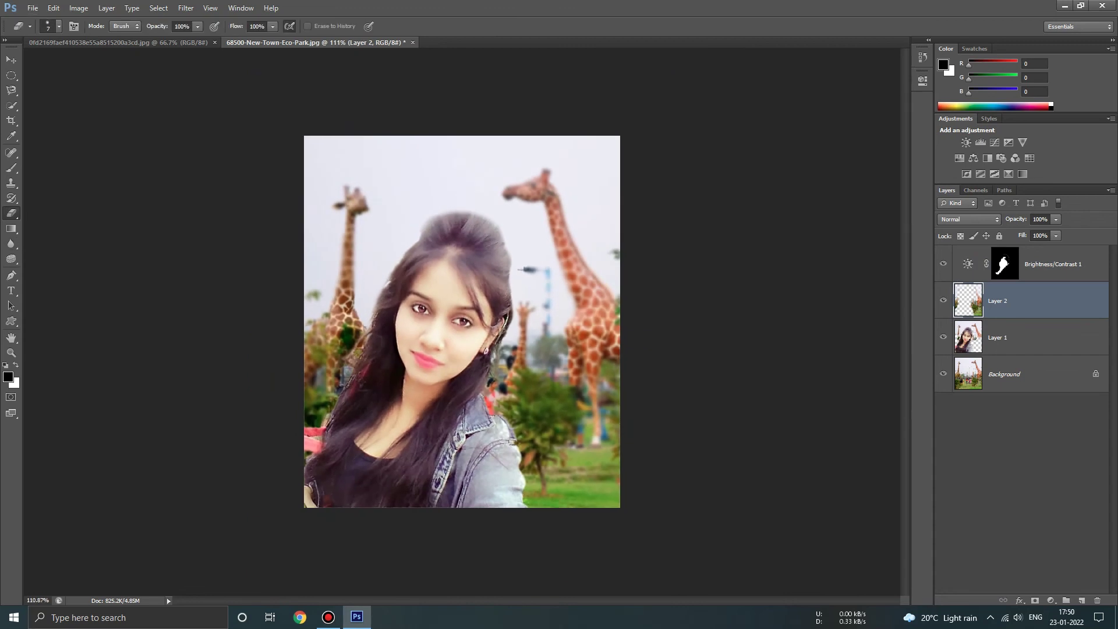
pyautogui.click(997, 337)
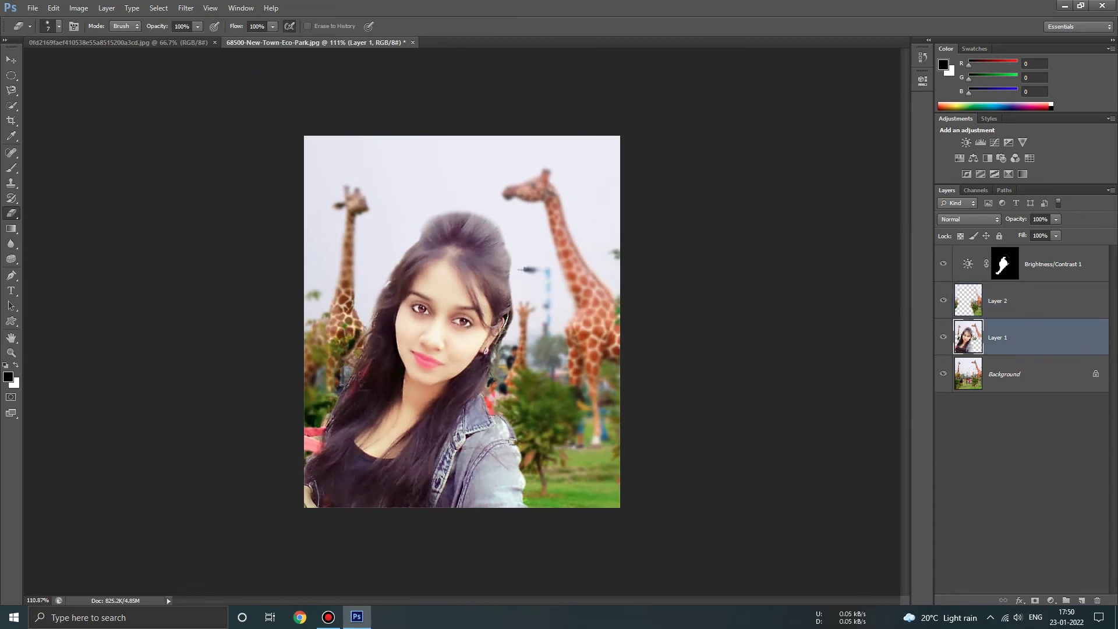
pyautogui.scroll(4, 400, 330)
pyautogui.press(']')
pyautogui.press(']')
pyautogui.press(']')
pyautogui.press(']')
pyautogui.press(']')
pyautogui.press(']')
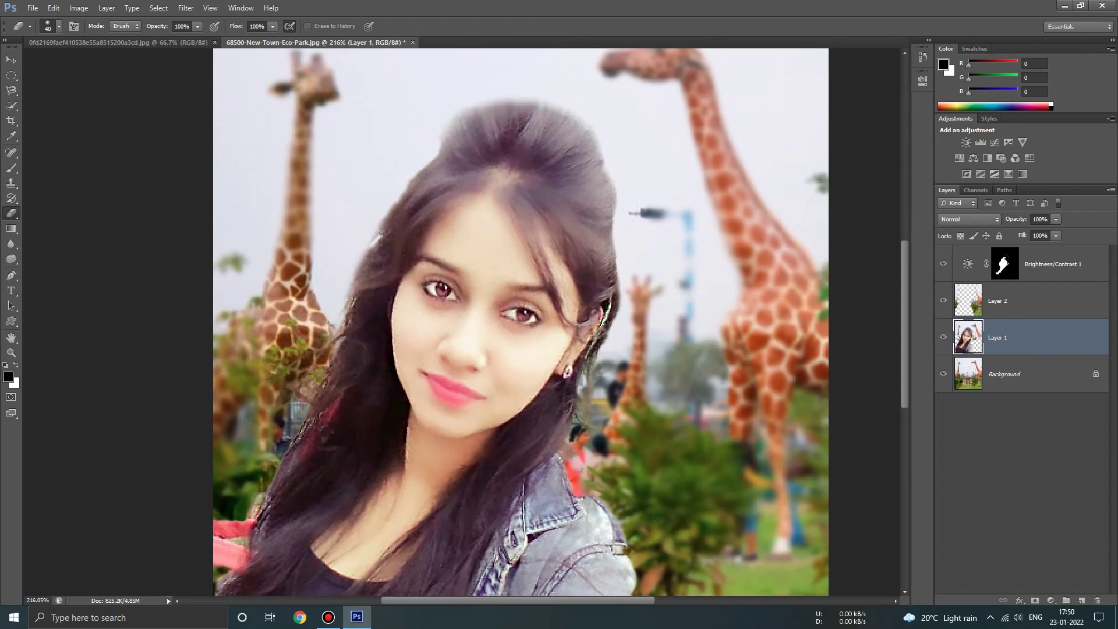
pyautogui.scroll(-2, 462, 322)
# - Blur the left giraffe's body and the foliage over it on Layer 2 with a 30 px Blur brush at 100% strength
pyautogui.click(998, 300)
pyautogui.scroll(2, 461, 321)
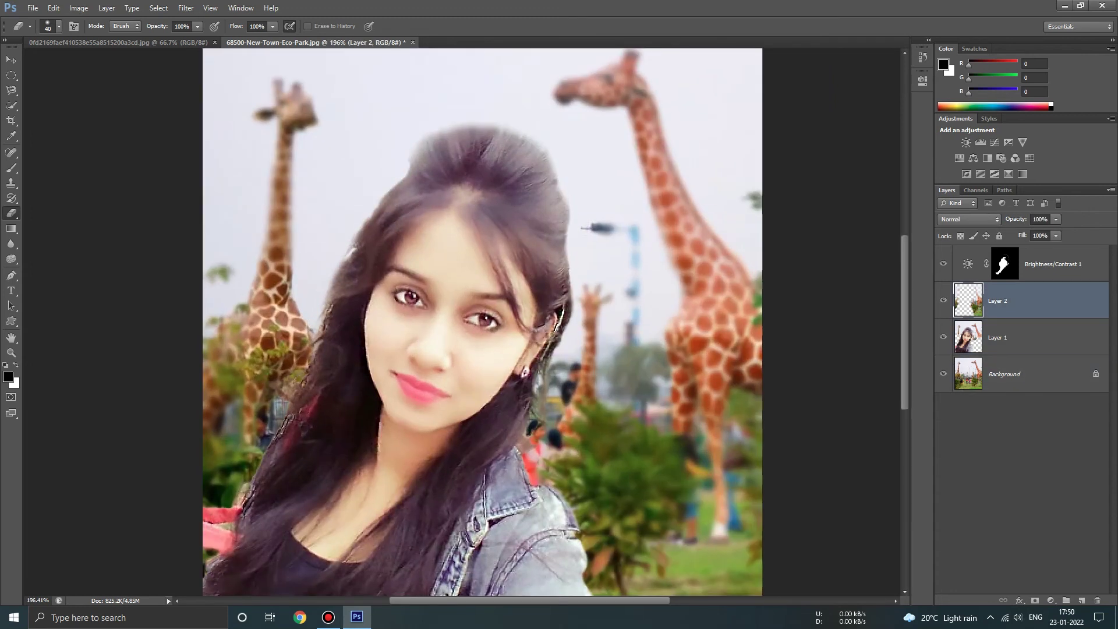
pyautogui.scroll(-5, 462, 321)
pyautogui.scroll(3, 462, 322)
pyautogui.press('r')
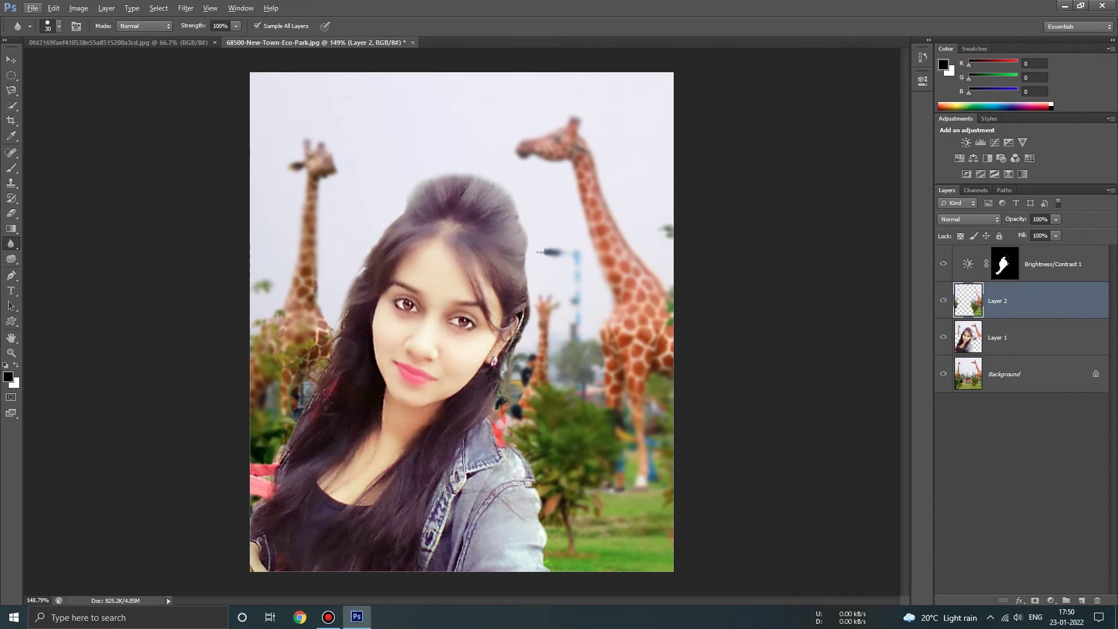
pyautogui.moveTo(319, 329); pyautogui.dragTo(300, 376)
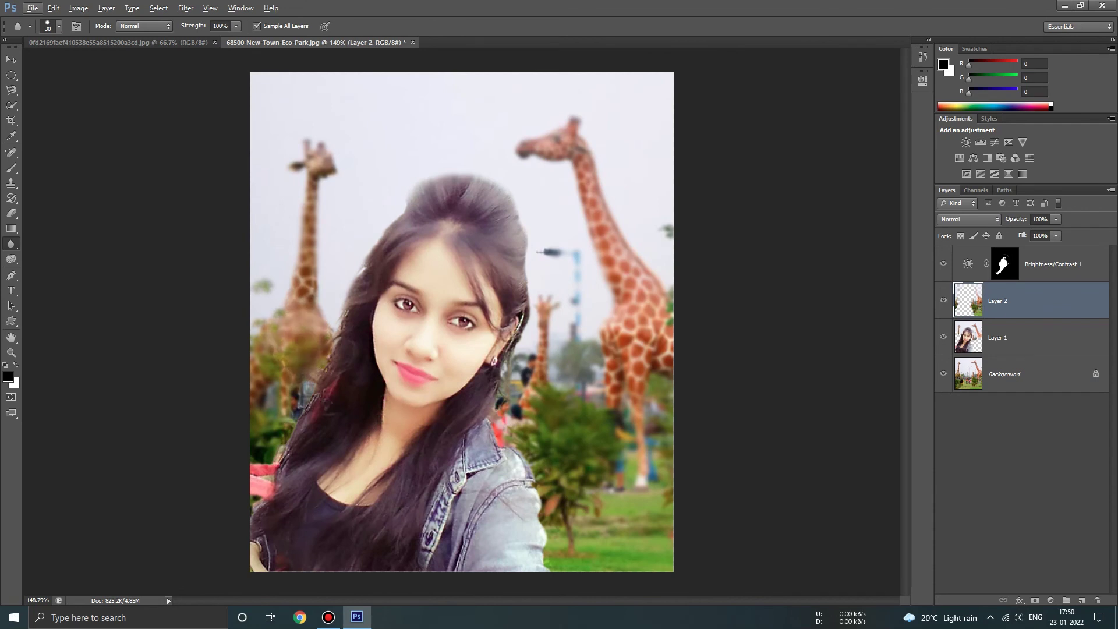
pyautogui.scroll(-3, 462, 321)
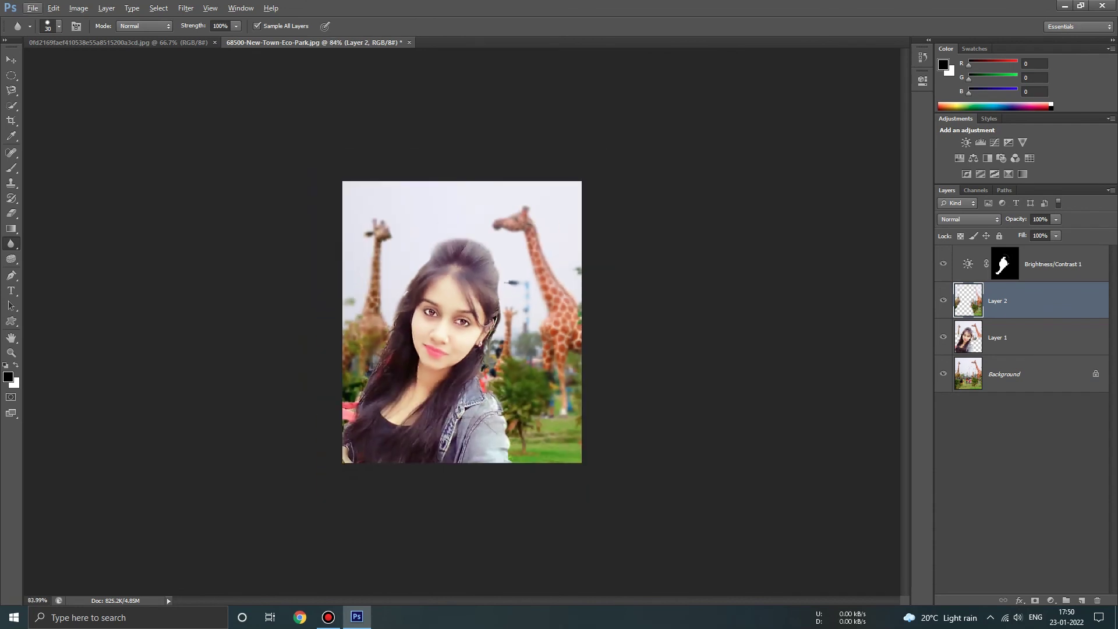
pyautogui.scroll(3, 462, 322)
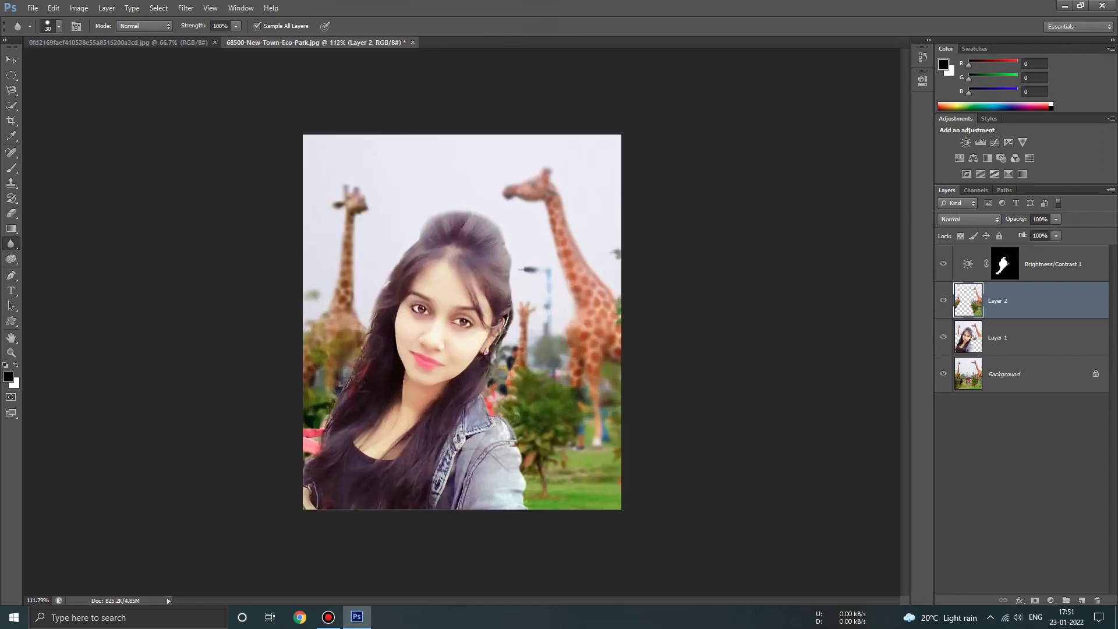
# - Add a Color Balance adjustment above Layer 2 with midtones green at +18, and invert its mask for painting with the Brush tool
pyautogui.scroll(-2, 462, 322)
pyautogui.click(1052, 600)
pyautogui.click(1025, 470)
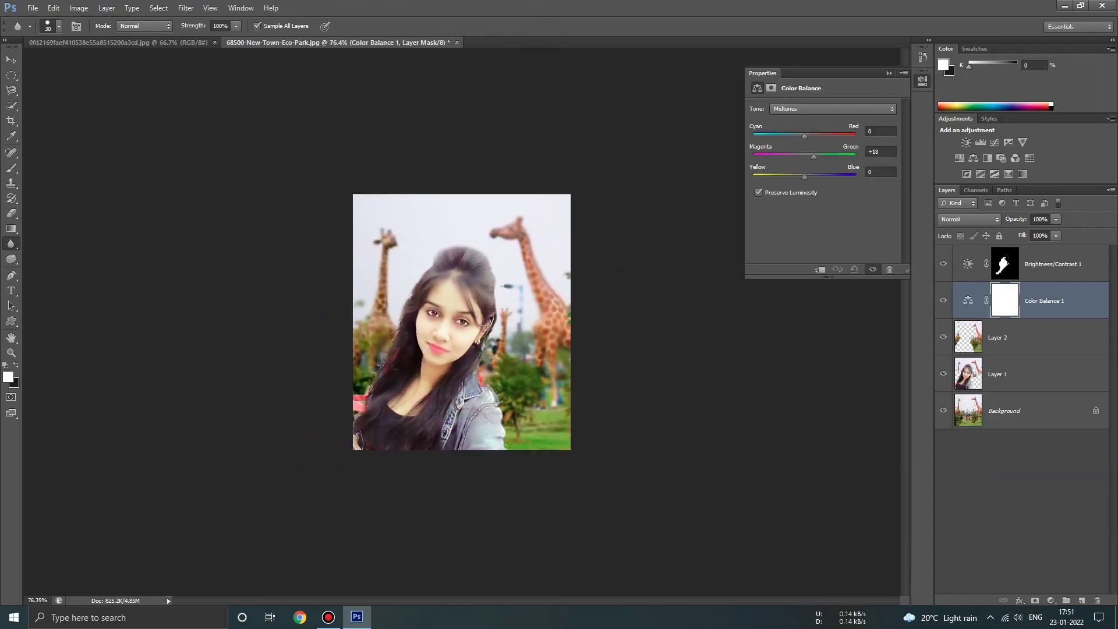
pyautogui.hotkey('ctrl', 'i')
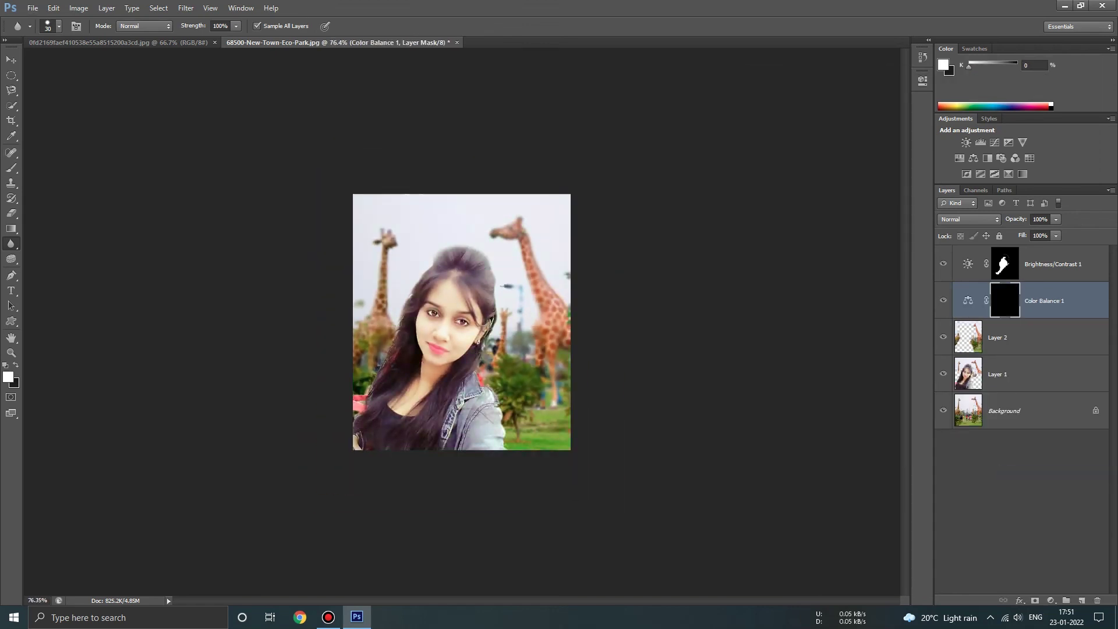
pyautogui.press('b')
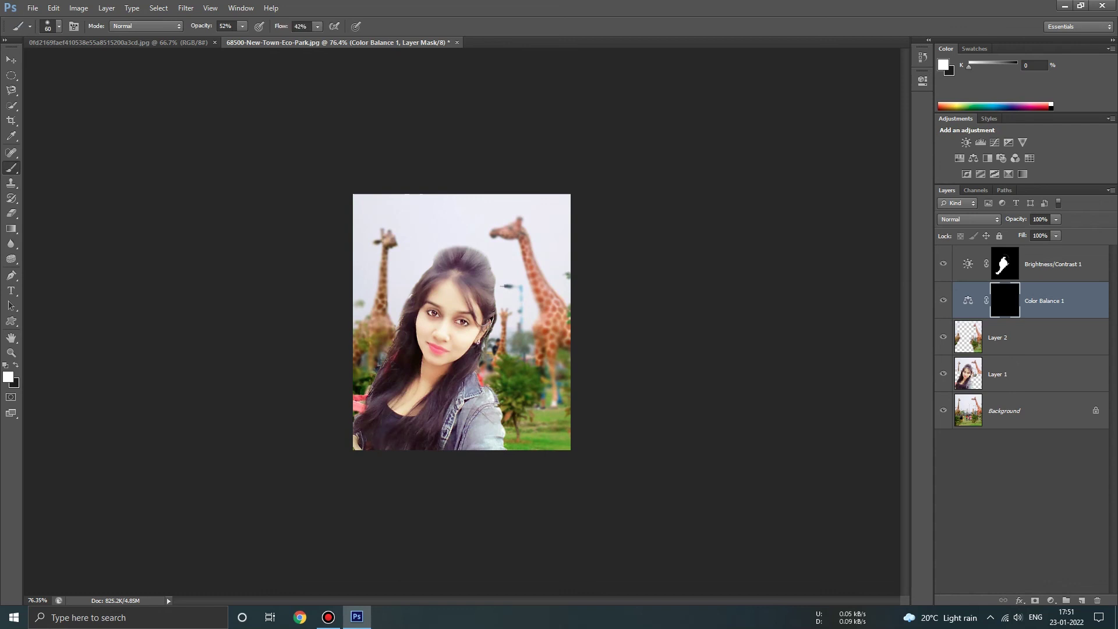